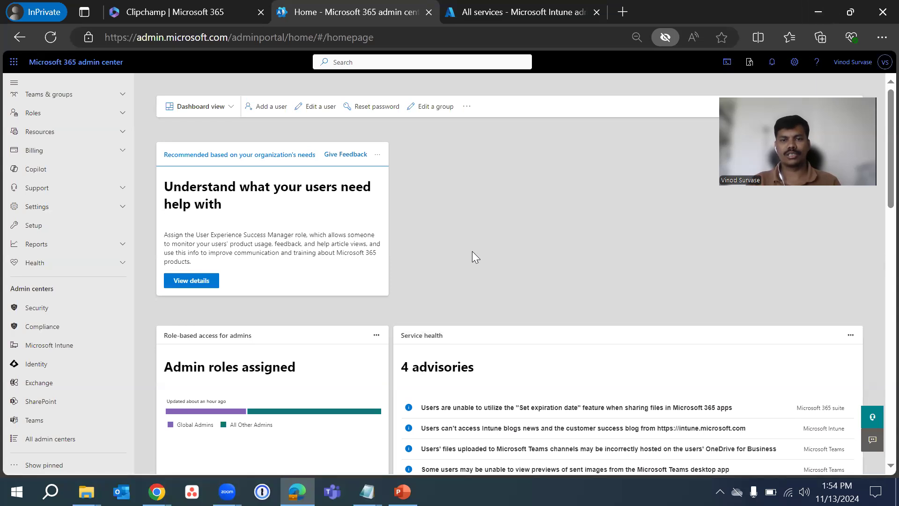
Open the self-service password reset registration page at aka.ms/ssprsetup in a new browser tab
left_click(533, 12)
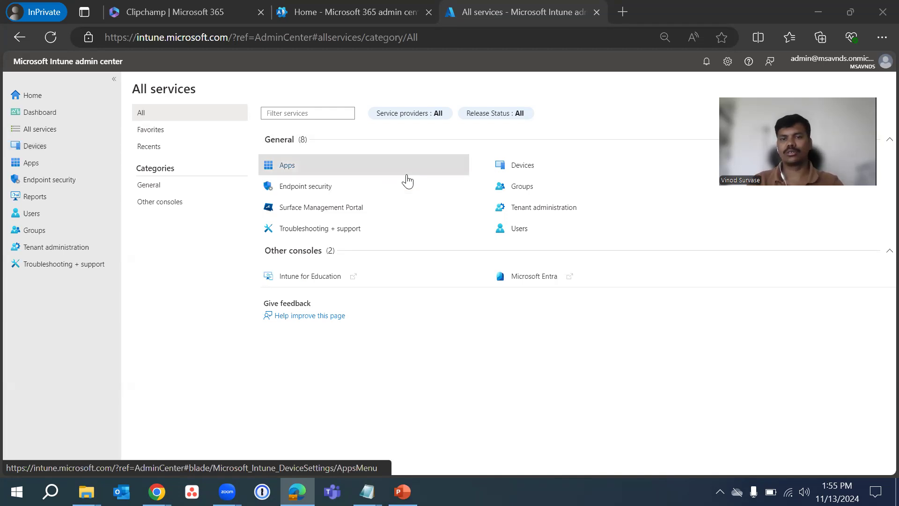
left_click(622, 12)
left_click(622, 12)
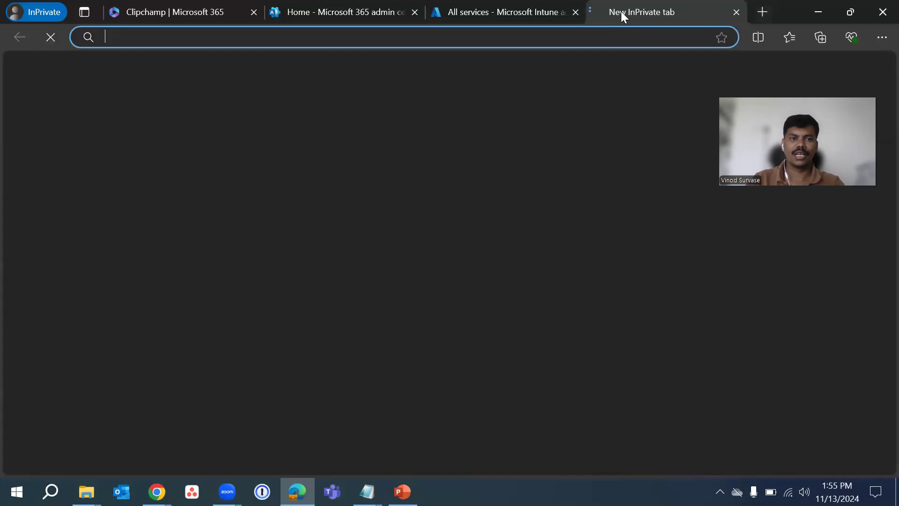
type("a")
key("BackSpace")
key("BackSpace")
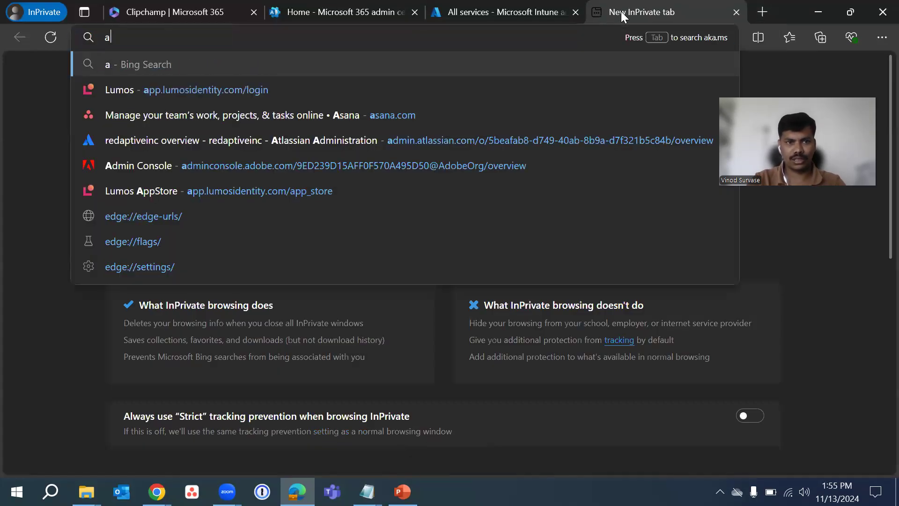
type("akak")
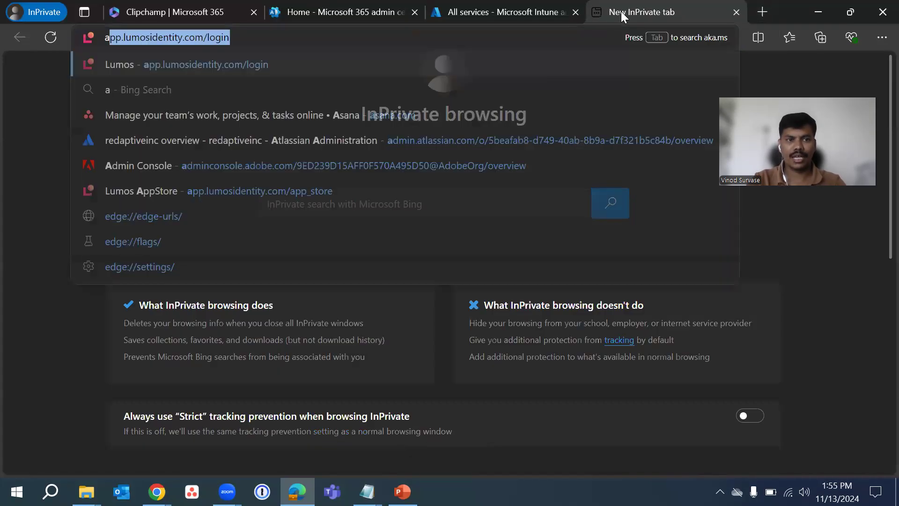
key("BackSpace")
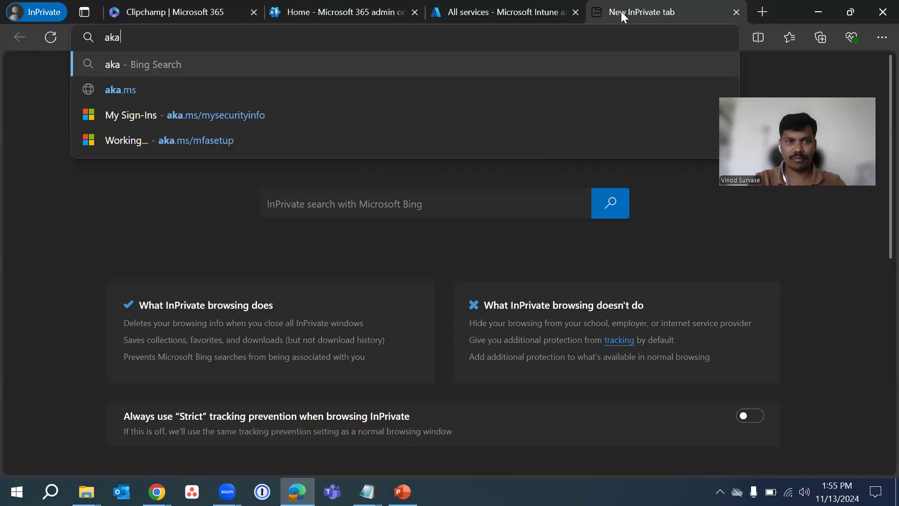
type(".ms/sspr")
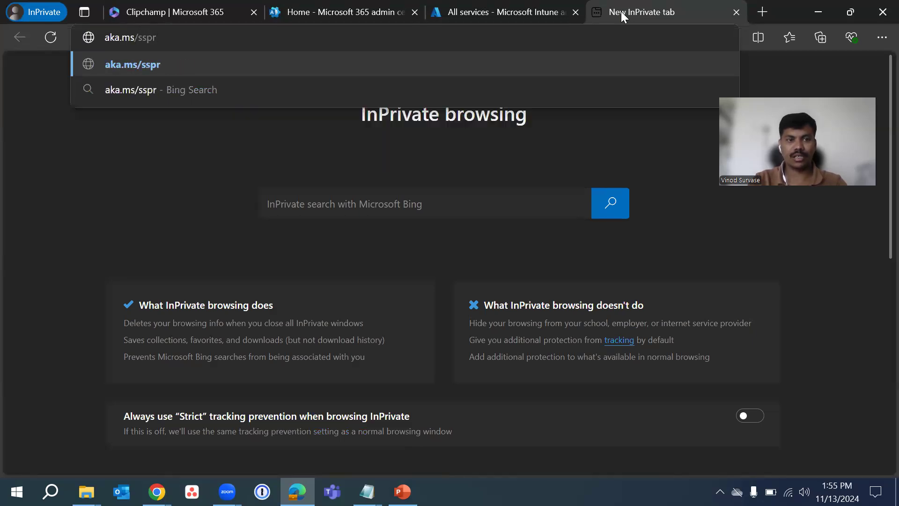
type("setup")
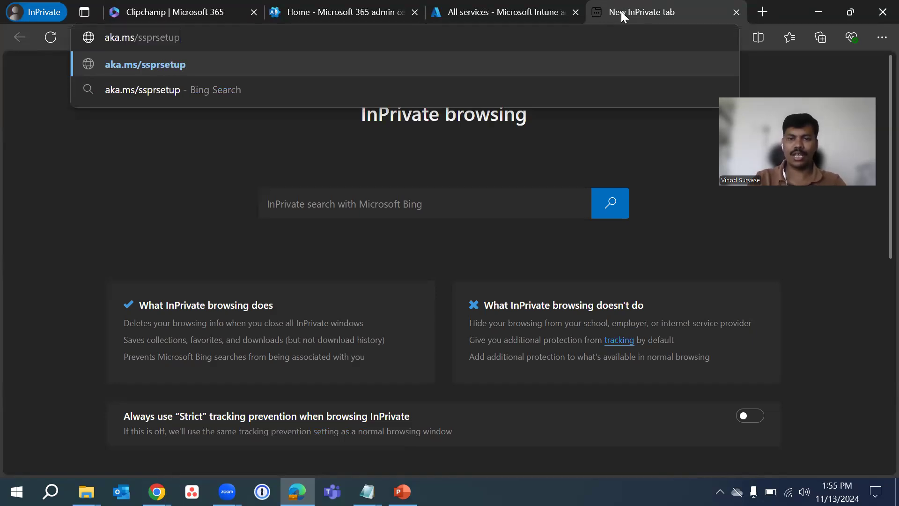
key("Return")
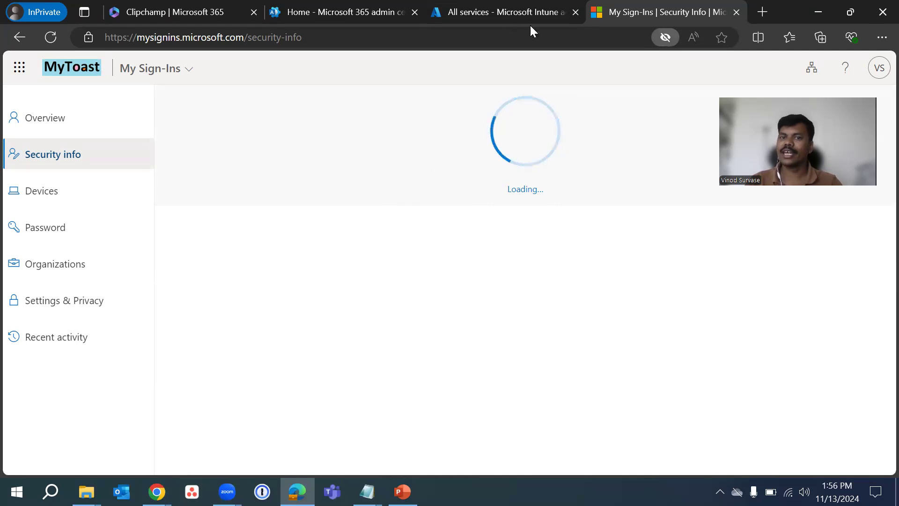
Return to the Intune admin center and open the configuration policies for Windows devices
left_click(508, 14)
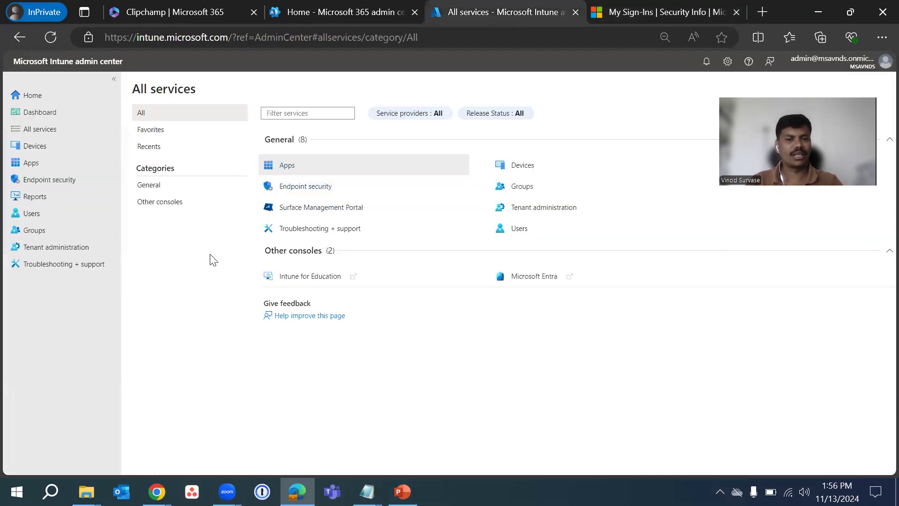
left_click(47, 151)
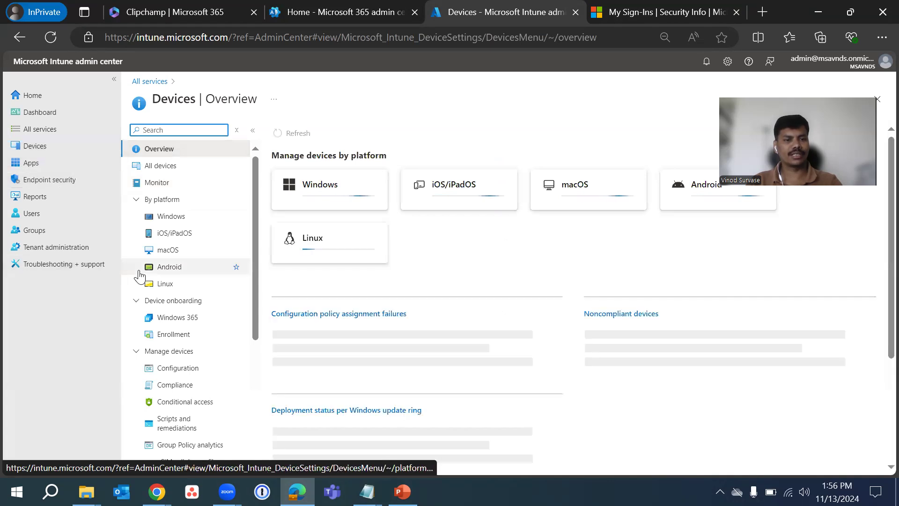
left_click(172, 217)
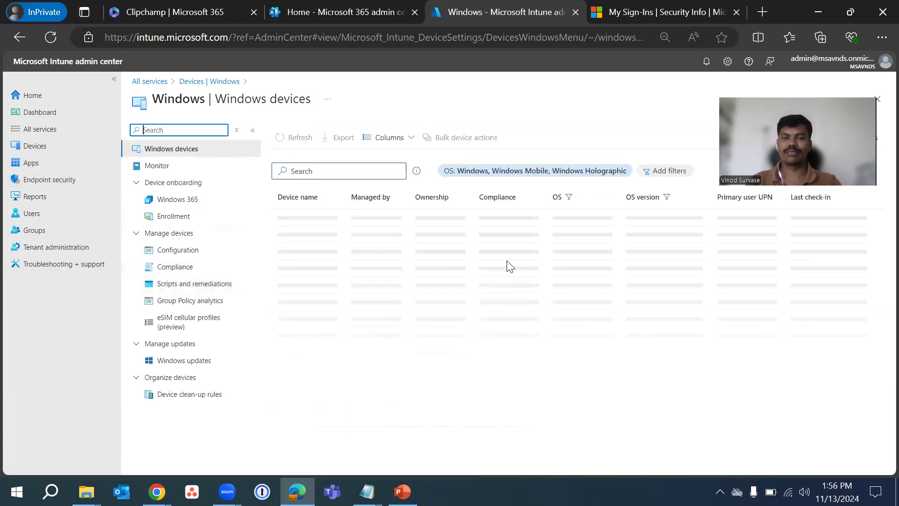
left_click(182, 252)
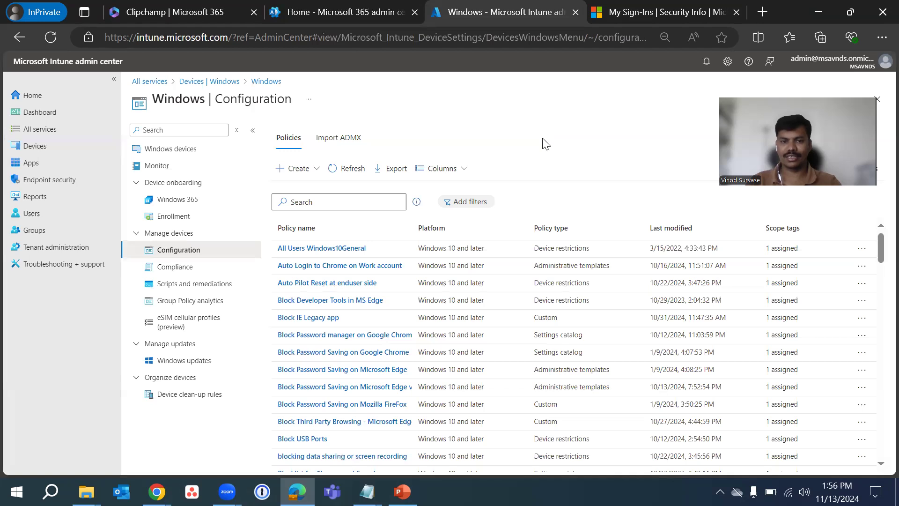
Create a new policy for Windows 10 and later with the Templates profile type and the Custom template
left_click(304, 169)
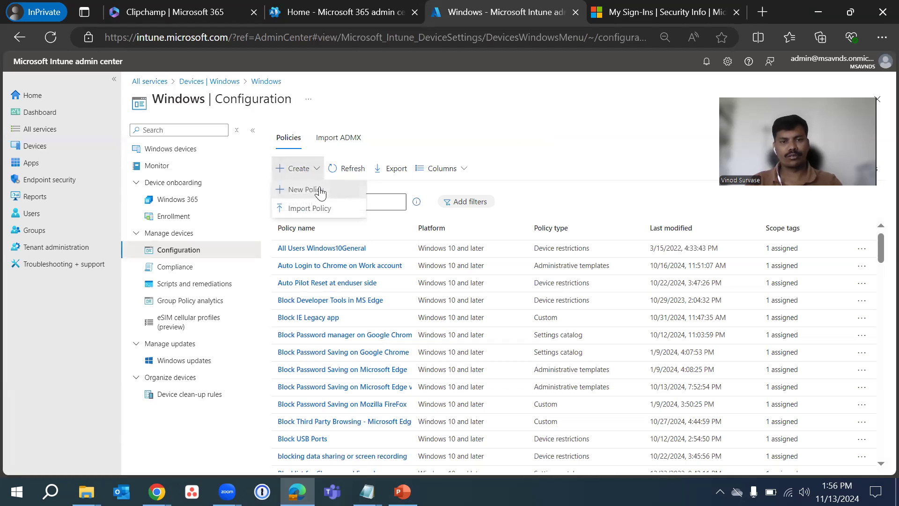
left_click(320, 191)
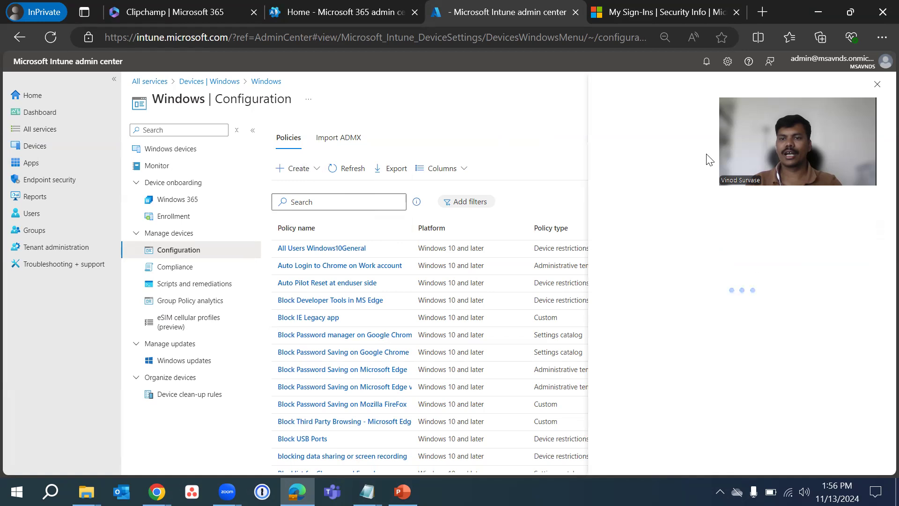
left_click(716, 135)
left_click(684, 148)
left_click(677, 163)
left_click(655, 191)
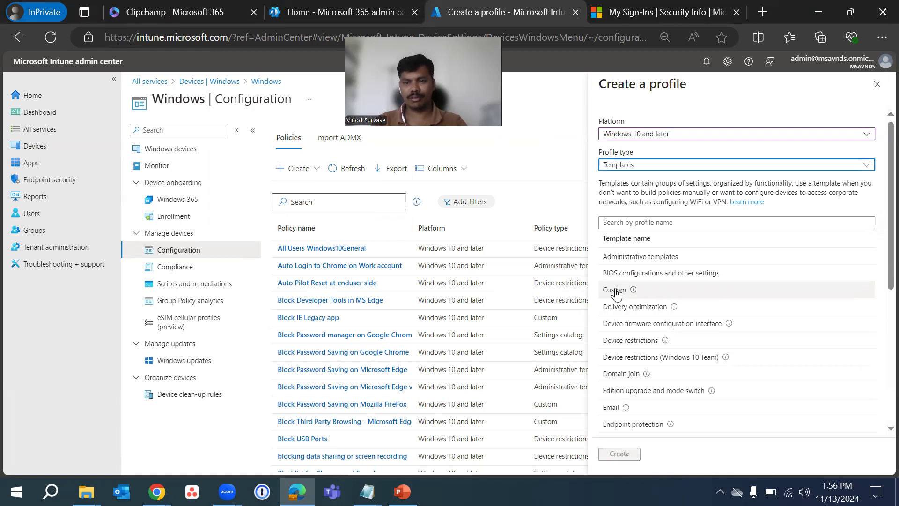
left_click(633, 293)
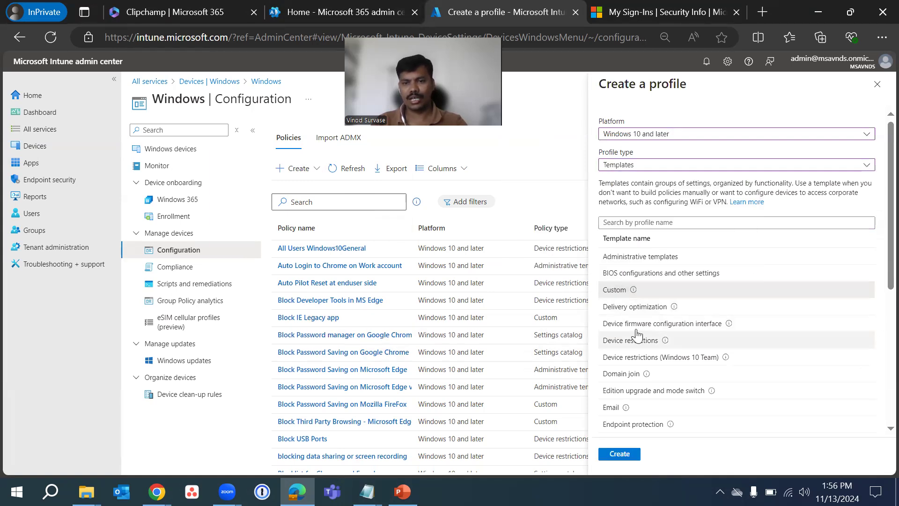
left_click(620, 454)
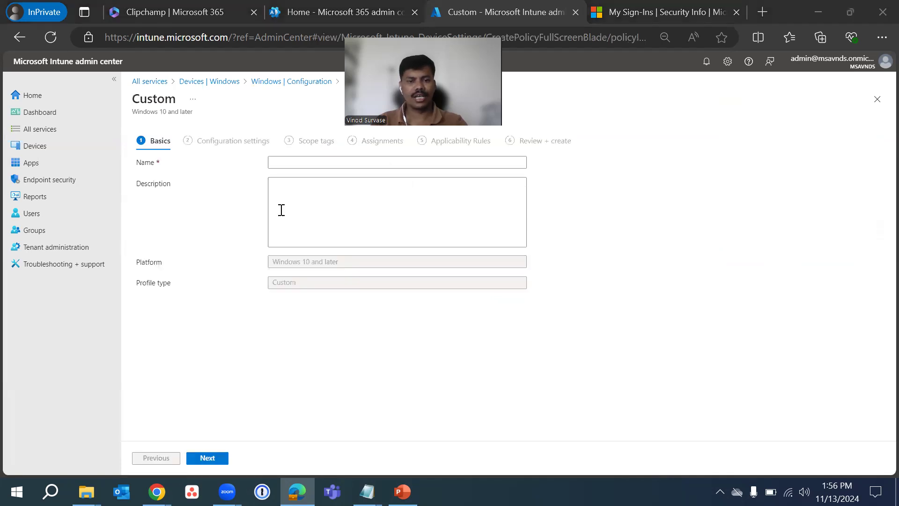
Copy "Windows 11 sign-in screen SSPR1" from the MS Intune blogs notes into the profile's name, without a leading space
mouse_move(367, 491)
left_click(207, 445)
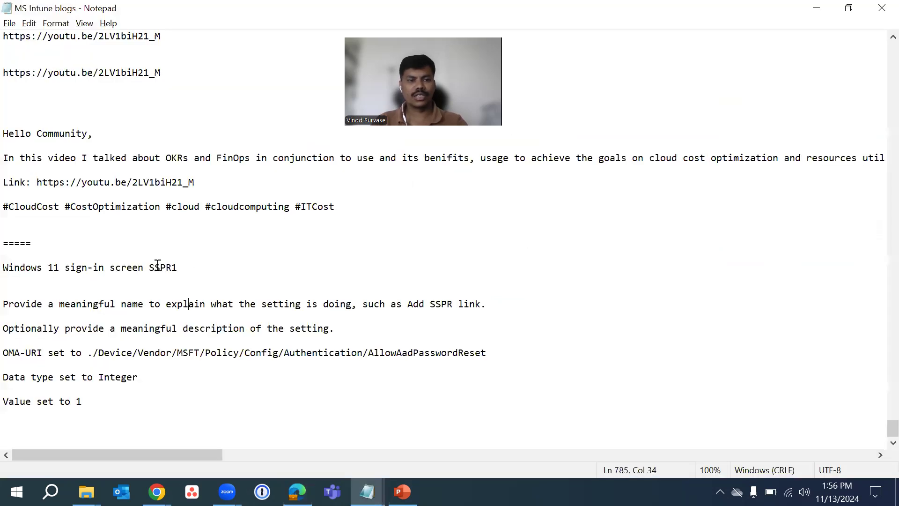
left_click_drag(189, 267, 7, 256)
key("ctrl+c")
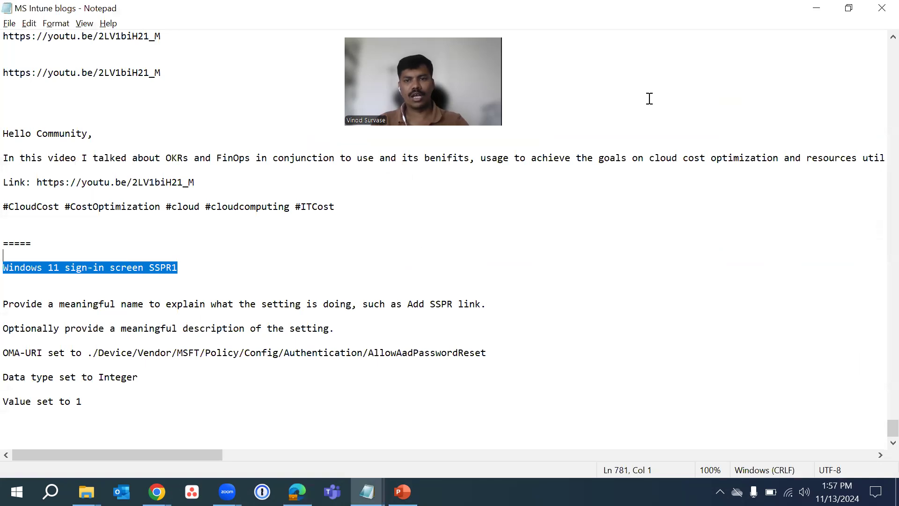
left_click(816, 8)
left_click(300, 167)
key("ctrl+v")
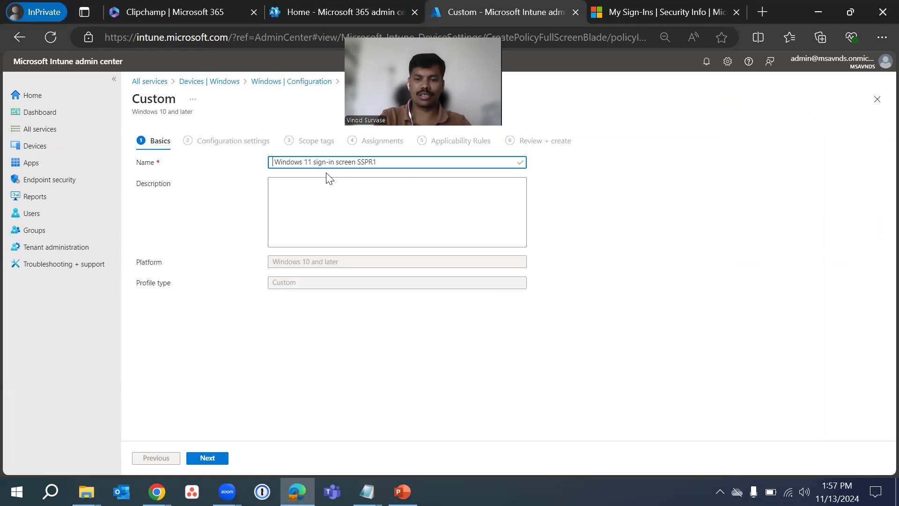
key("Delete")
Reuse the profile name "Windows 11 sign-in screen SSPR1" as the description and continue to the configuration settings
key("ctrl+a")
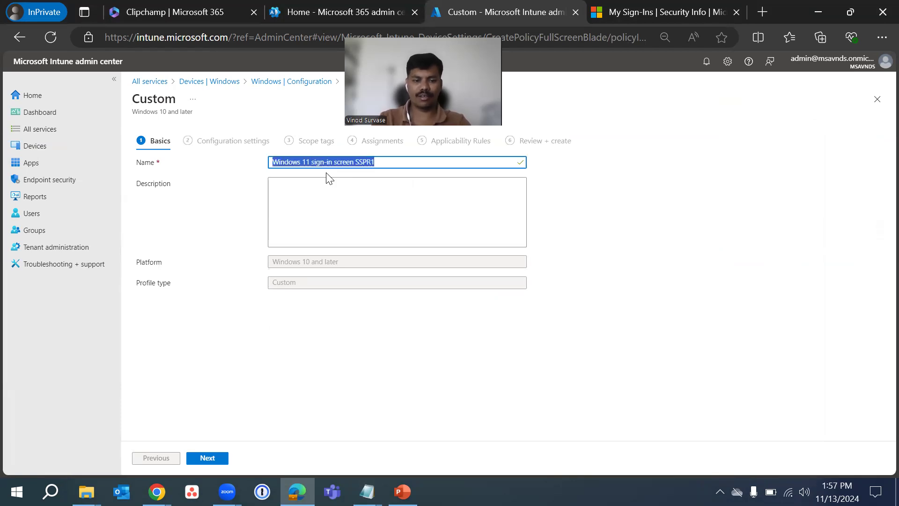
key("ctrl+c")
left_click(314, 205)
key("ctrl+v")
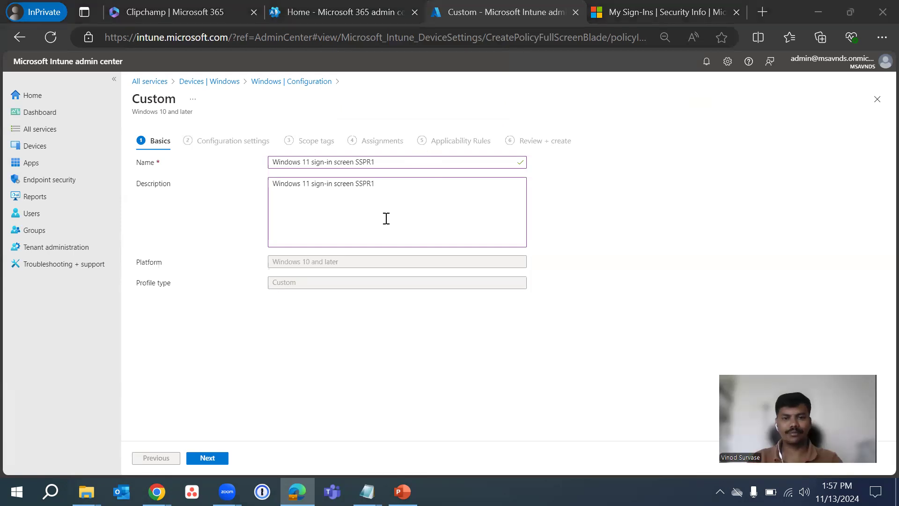
left_click(207, 458)
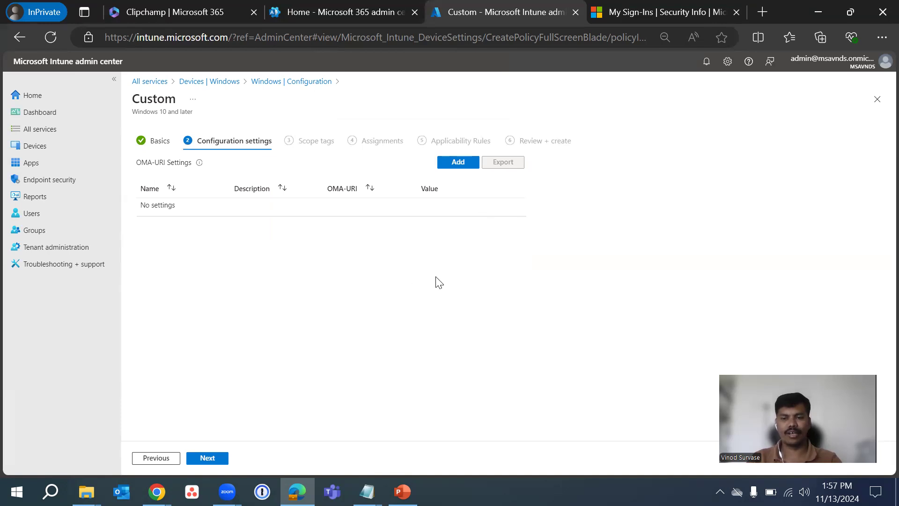
Add an OMA-URI setting with "Windows 11 sign-in screen SSPR1" as both its name and description
left_click(451, 163)
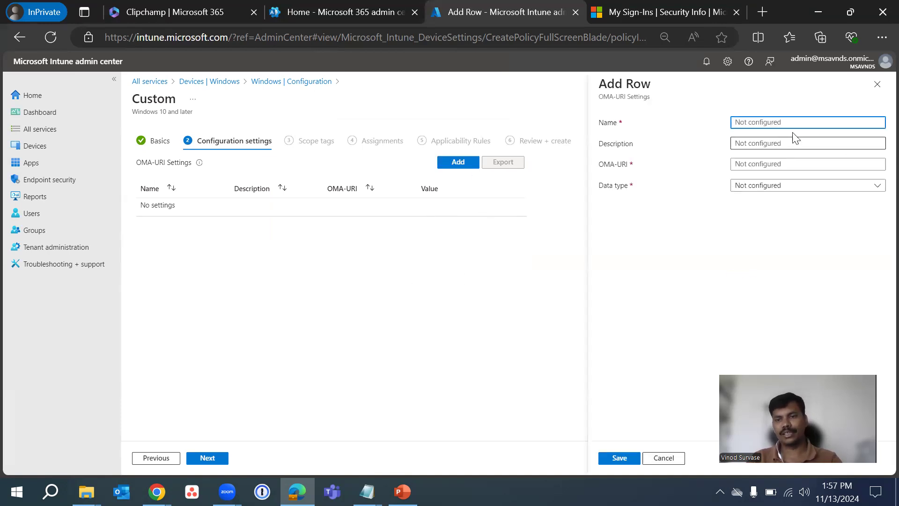
left_click(782, 121)
key("ctrl+v")
left_click(768, 144)
key("ctrl+v")
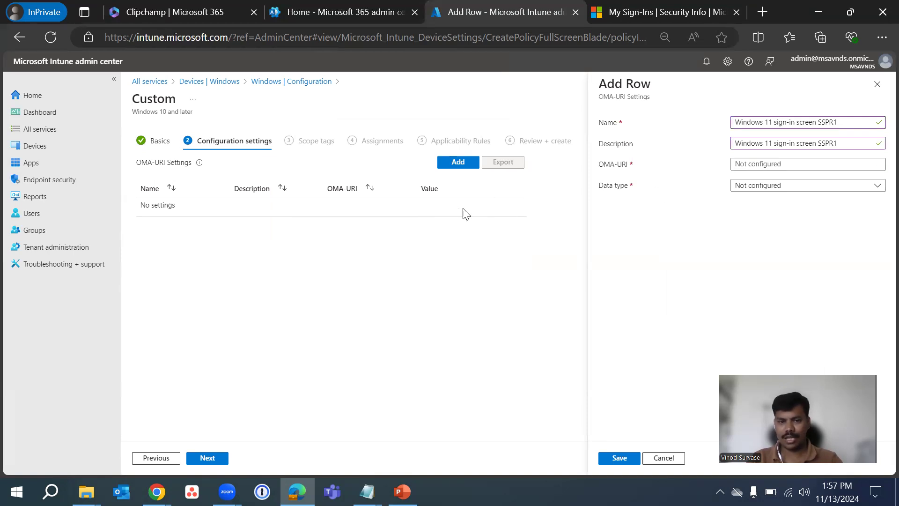
Copy ./Device/Vendor/MSFT/Policy/Config/Authentication/AllowAadPasswordReset from the MS Intune blogs notes into the setting's OMA-URI
mouse_move(367, 491)
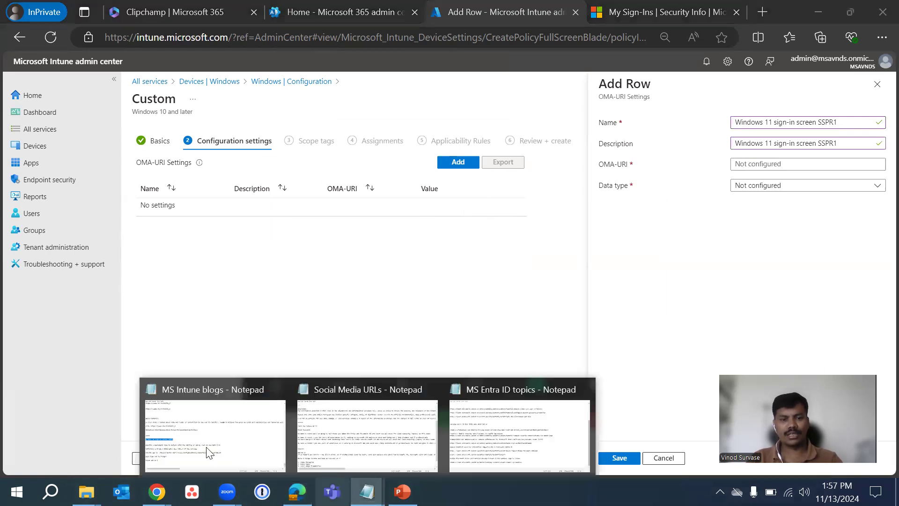
left_click(220, 422)
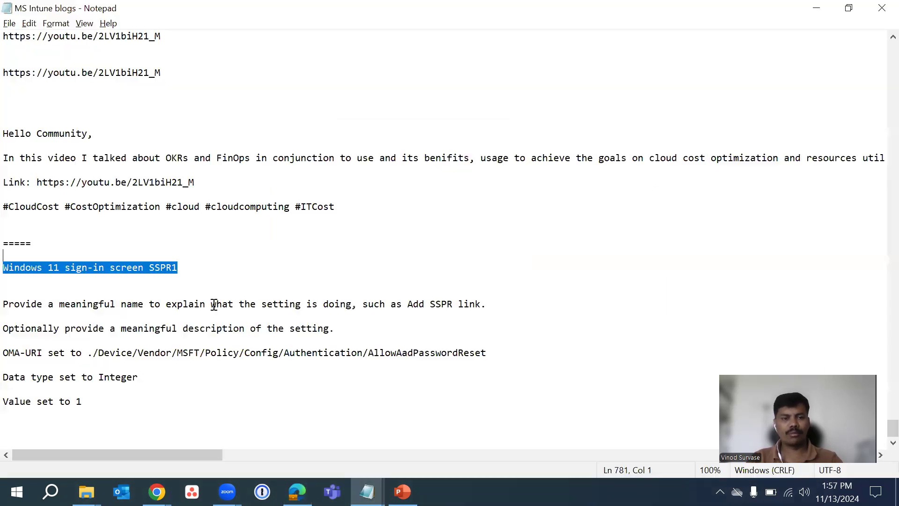
left_click(493, 353)
key("shift+Home")
left_click(148, 353, "shift")
left_click_drag(148, 352, 90, 354)
key("ctrl+c")
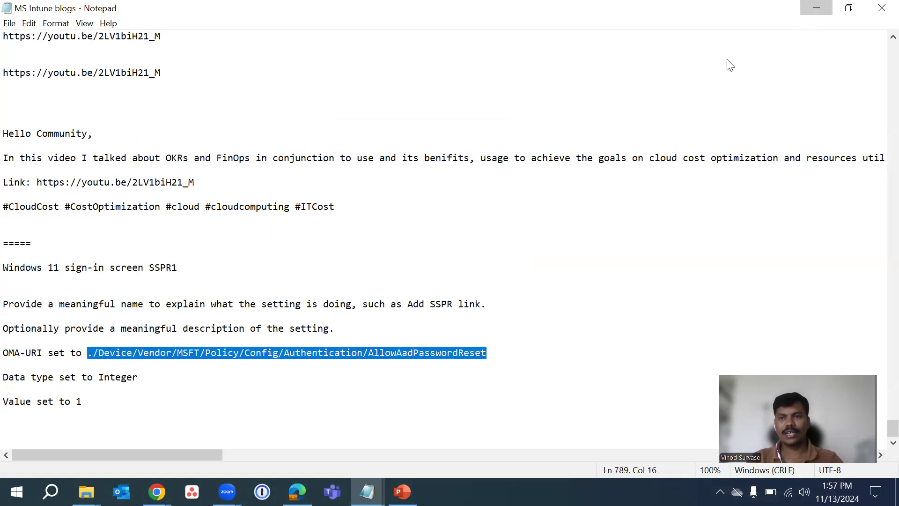
key("alt+Tab")
left_click(746, 166)
key("ctrl+v")
left_click(709, 252)
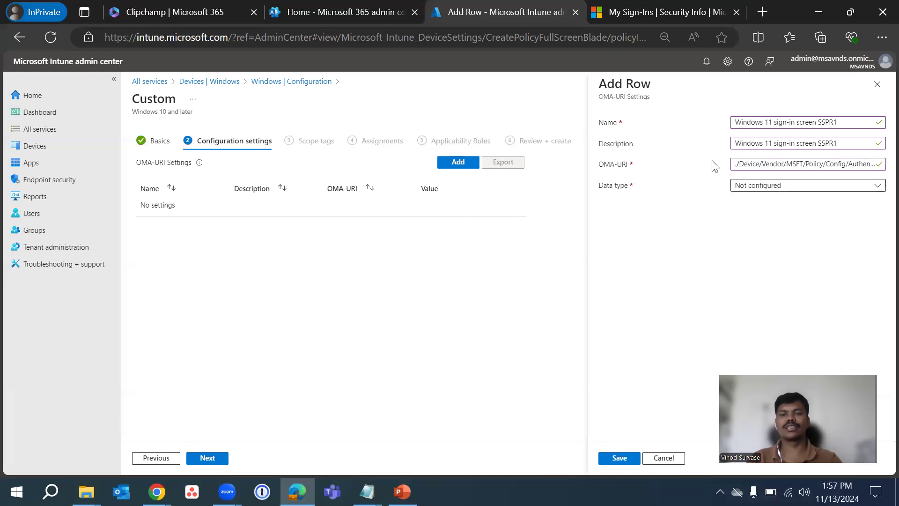
Set the OMA-URI setting's data type to Integer and its value to 1, and save the row
left_click(802, 186)
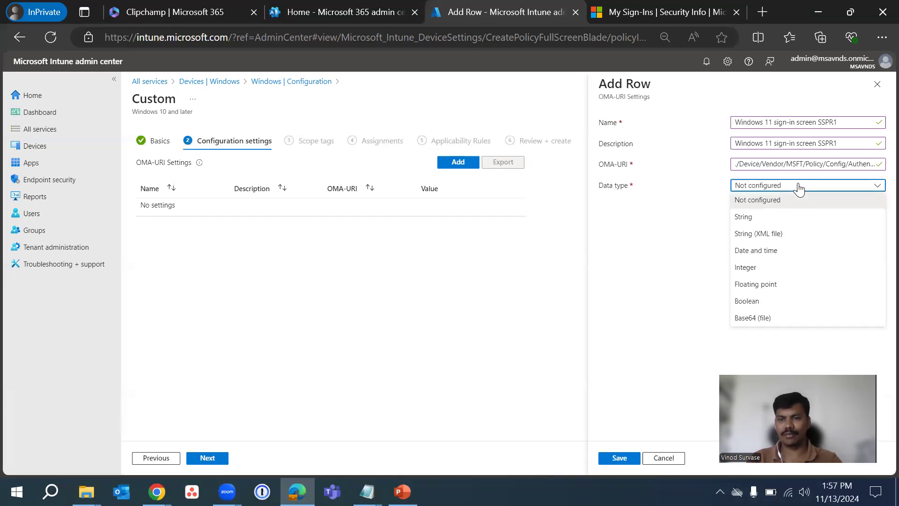
left_click(776, 272)
left_click(770, 215)
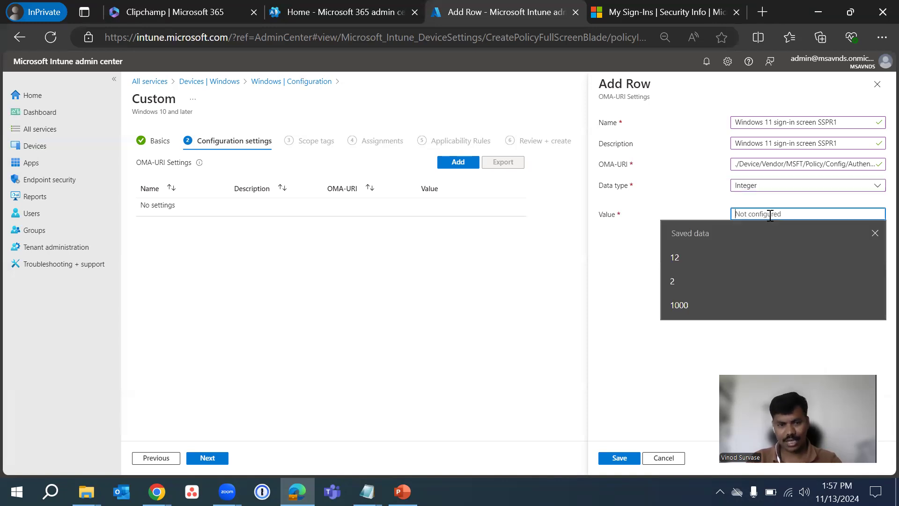
type("1")
left_click(623, 259)
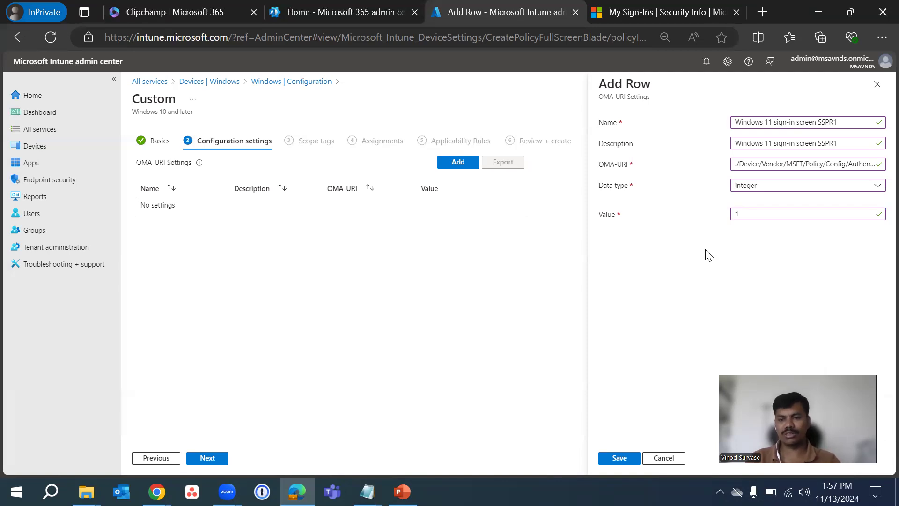
left_click(620, 457)
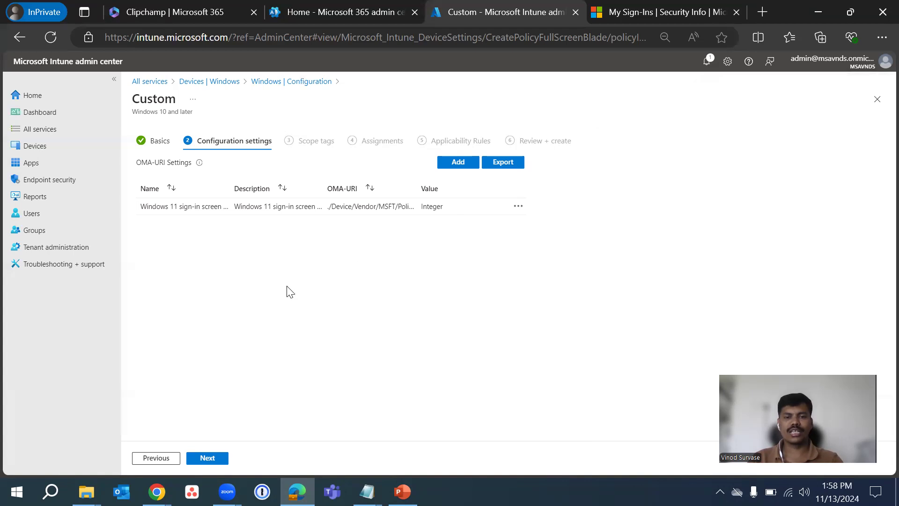
Keep the Default scope tag and continue to the profile's assignments
left_click(203, 459)
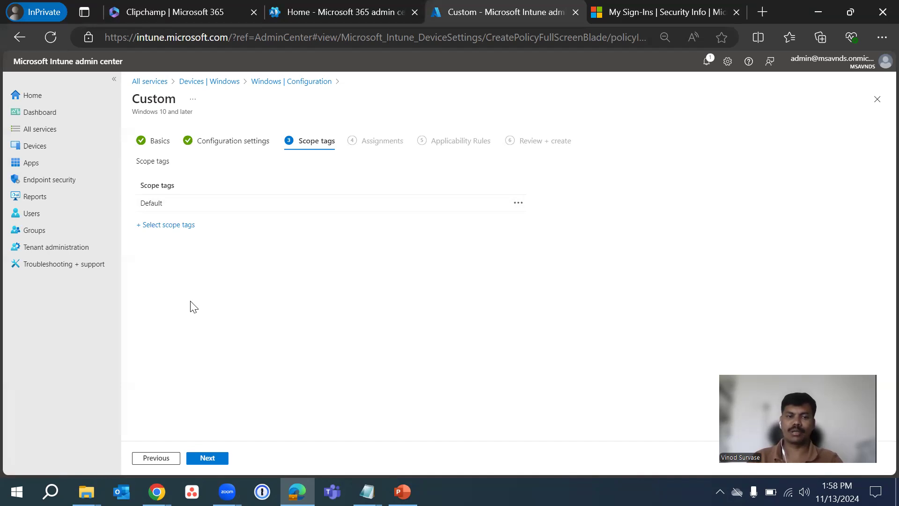
left_click(209, 460)
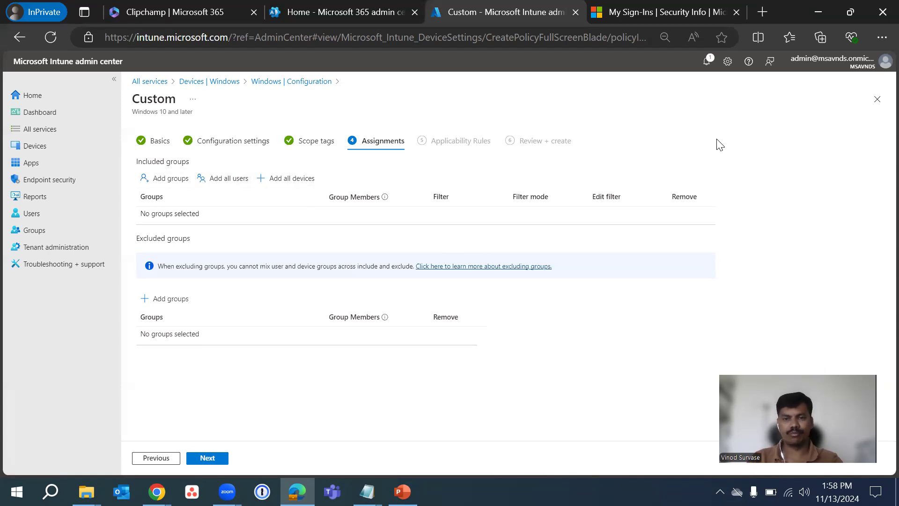
Assign the profile to all devices and all users, and continue to the applicability rules
left_click(307, 179)
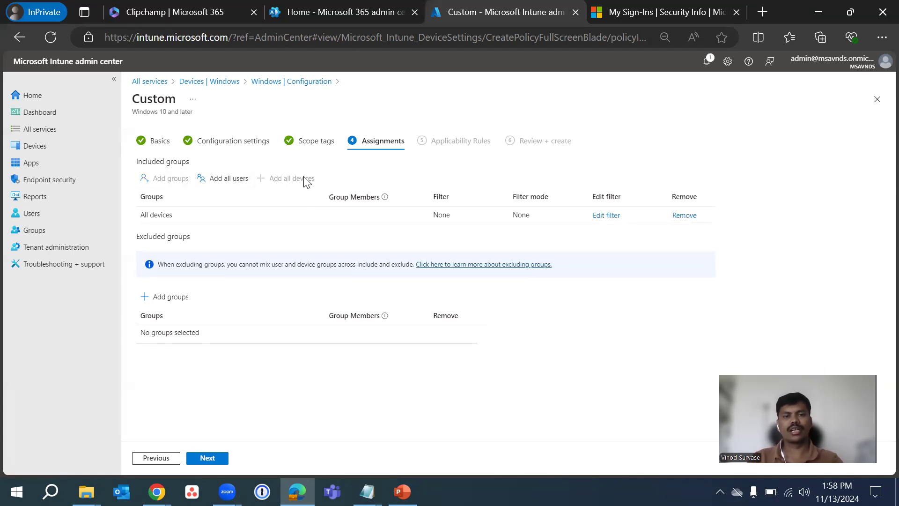
left_click(206, 178)
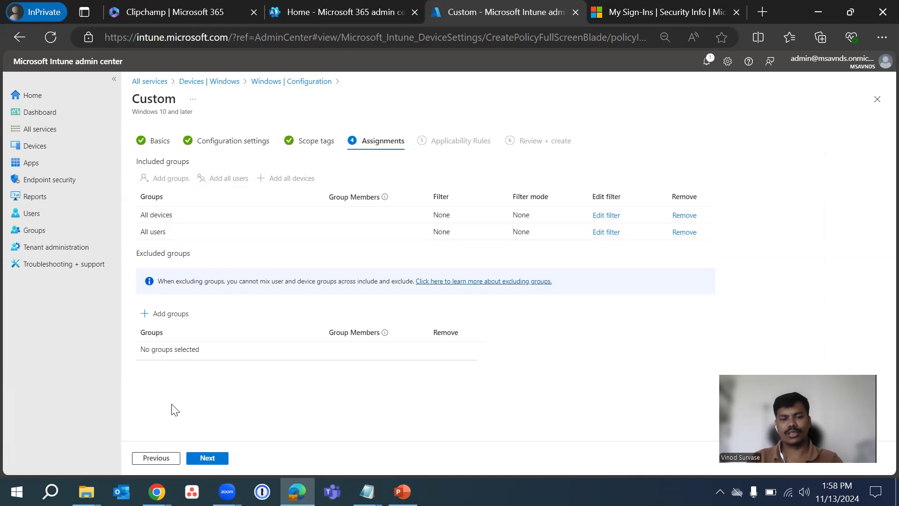
left_click(208, 458)
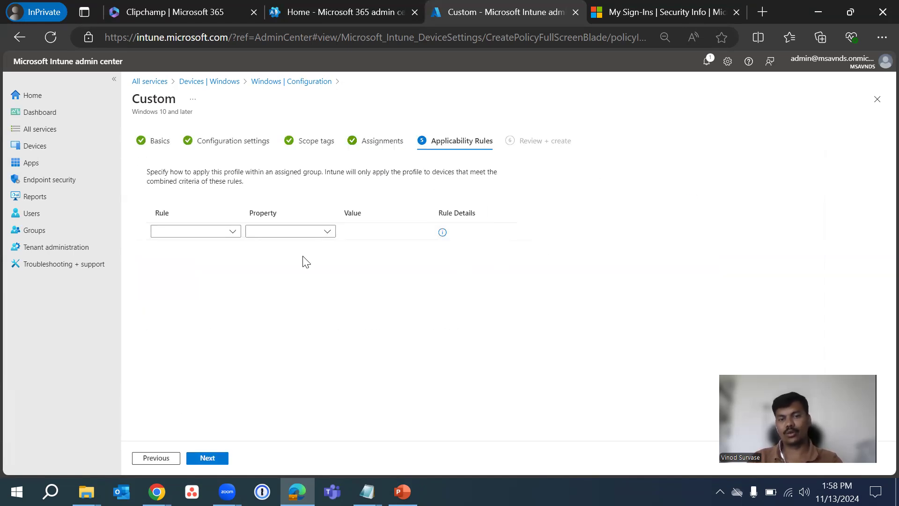
Start the first applicability rule with the condition Assign profile if
left_click(213, 231)
left_click(189, 320)
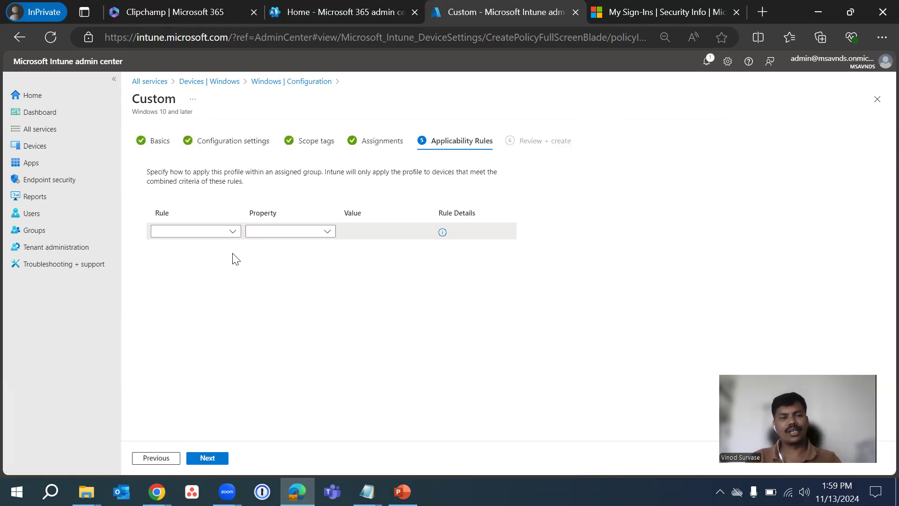
left_click(213, 231)
left_click(213, 249)
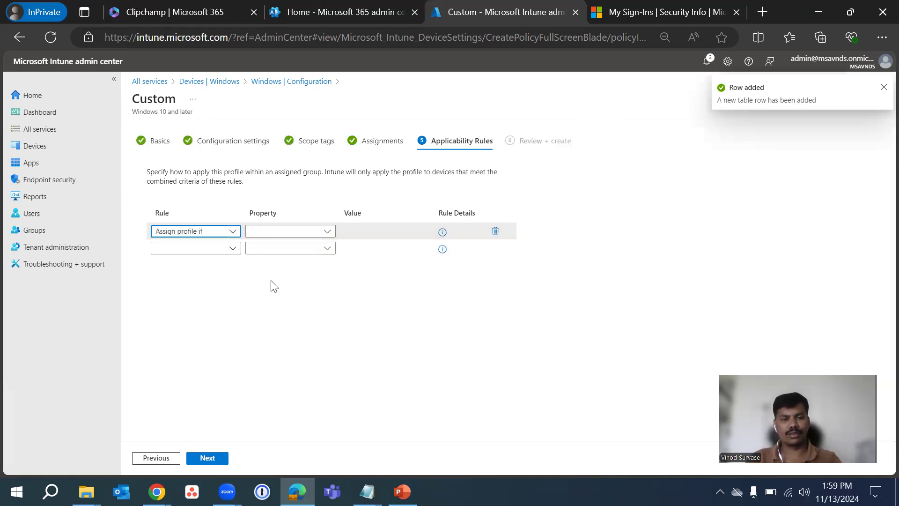
Base the applicability rule on OS version, with a range from 10.0.19045.2965 to 10.4.34.119
left_click(276, 232)
left_click(295, 262)
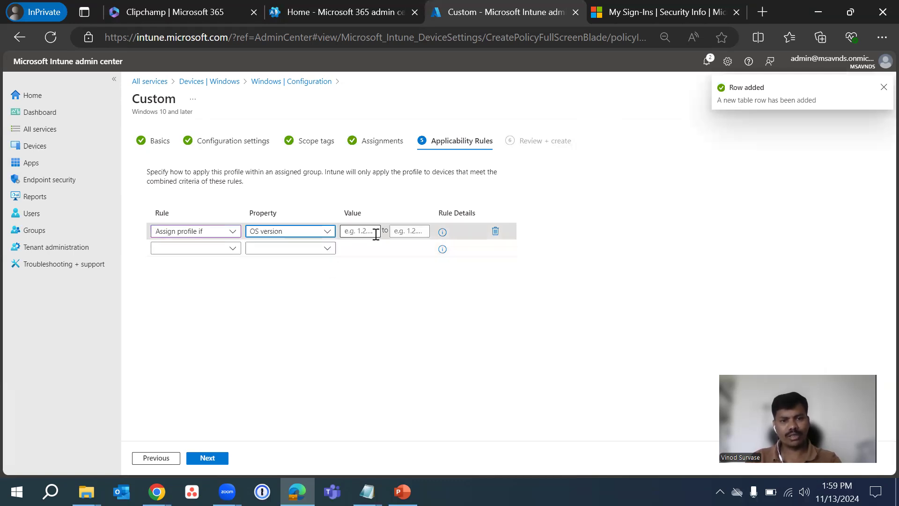
left_click(361, 231)
left_click(358, 269)
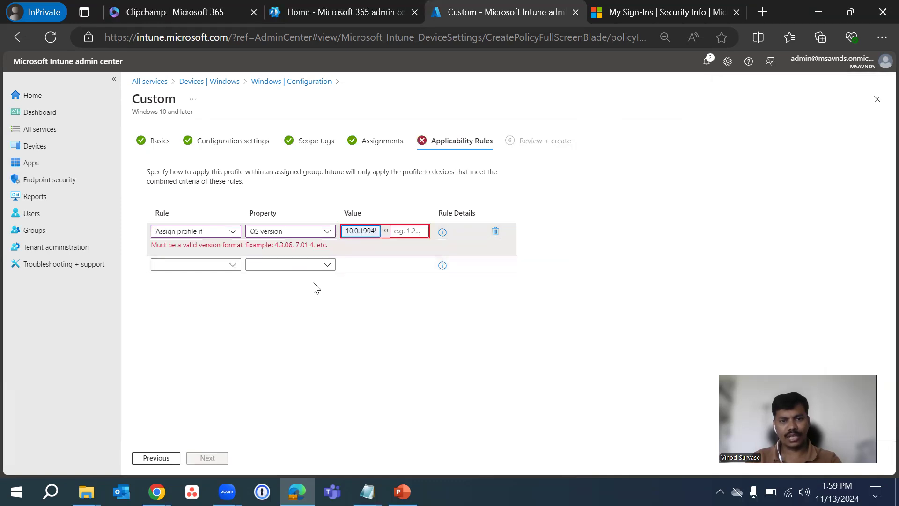
left_click(411, 235)
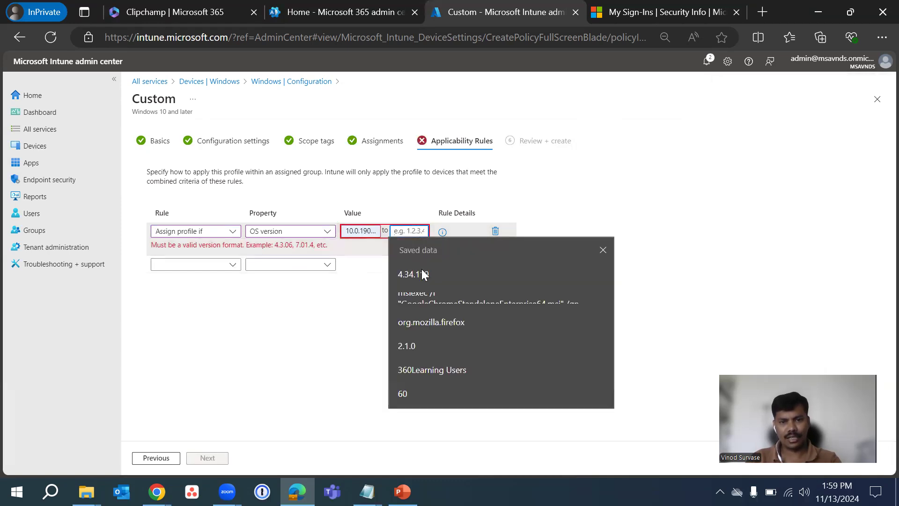
left_click(412, 272)
left_click(394, 245)
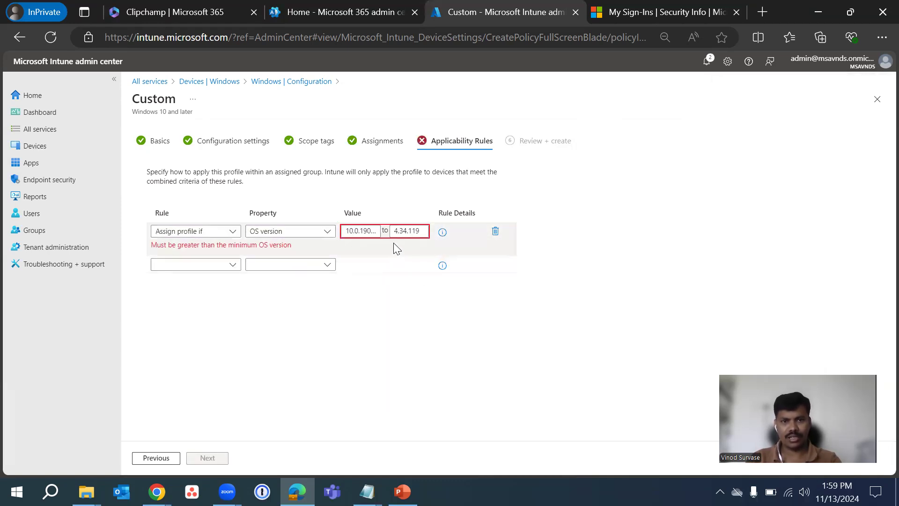
left_click(397, 234)
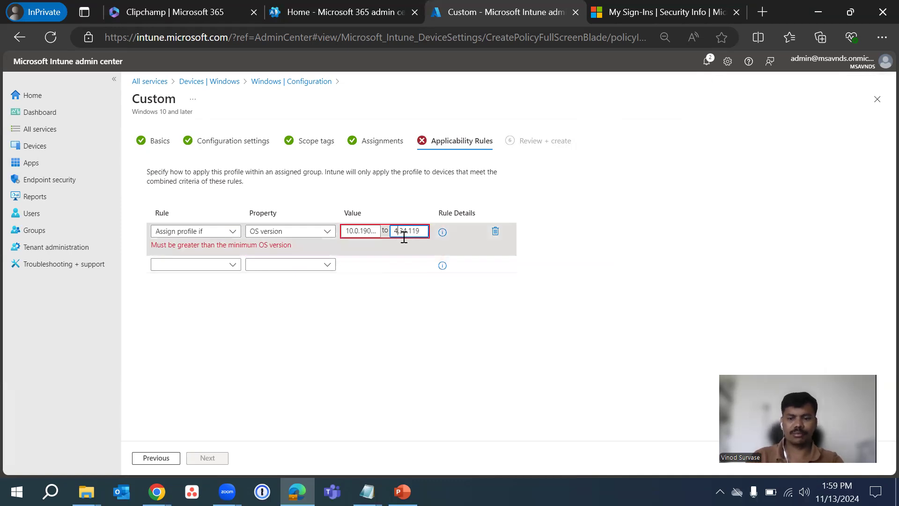
type("10.")
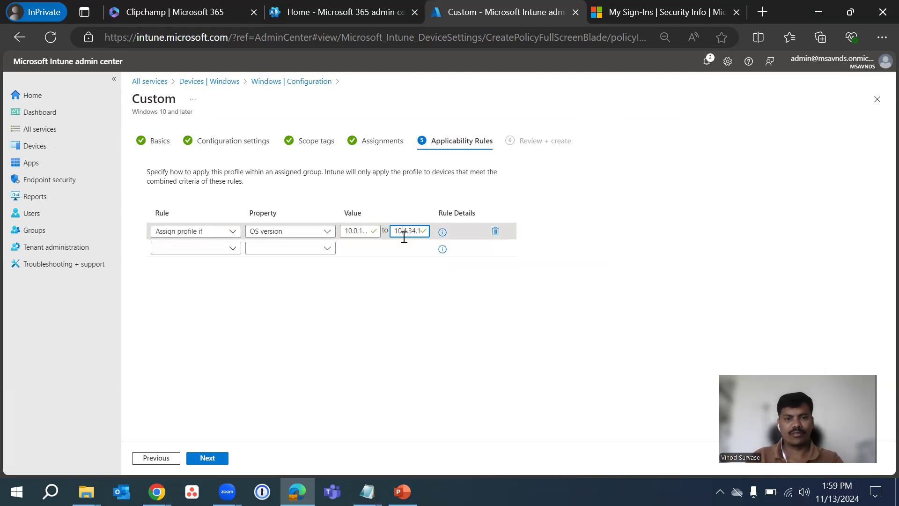
left_click(359, 276)
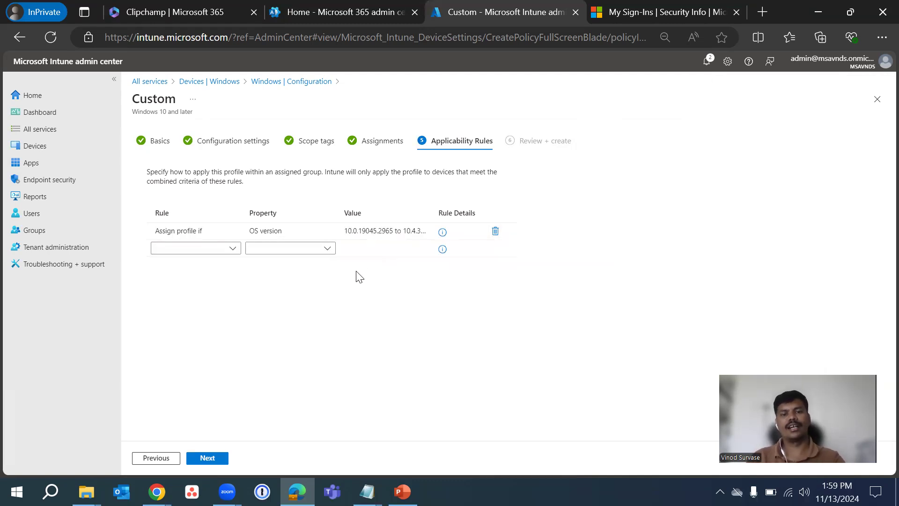
Change the rule's property to OS edition with the value Windows 10/11 Enterprise, and continue to the review
left_click(291, 232)
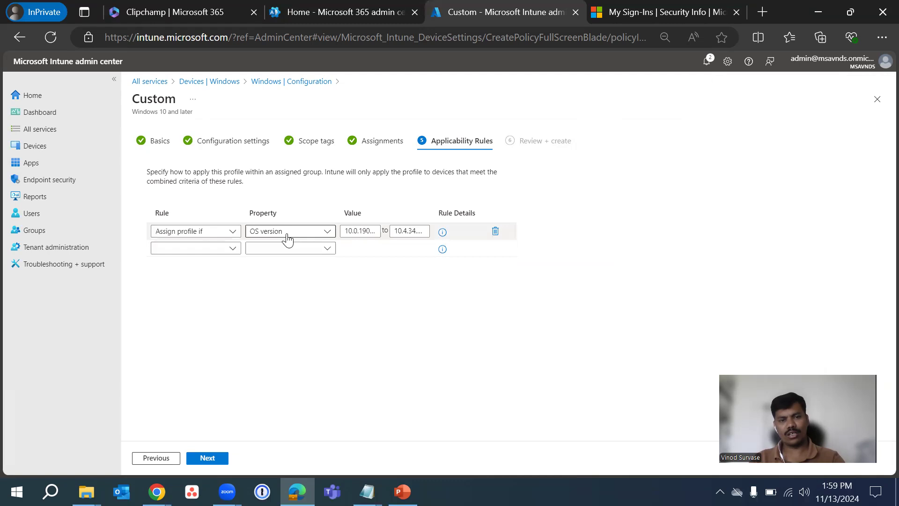
left_click(353, 230)
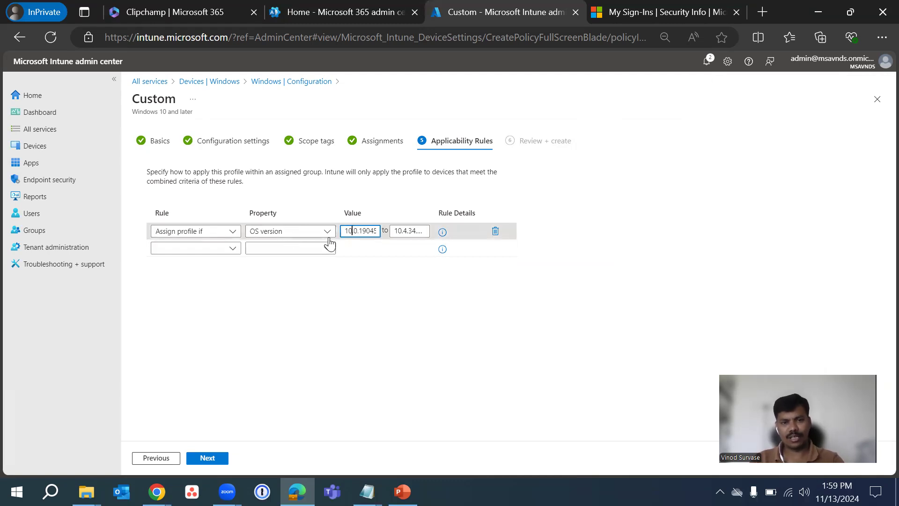
left_click(275, 238)
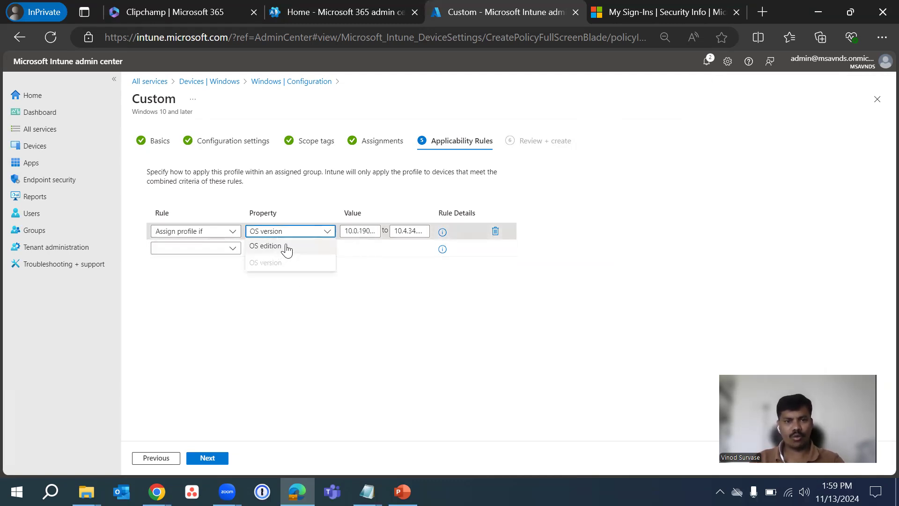
left_click(284, 247)
left_click(378, 235)
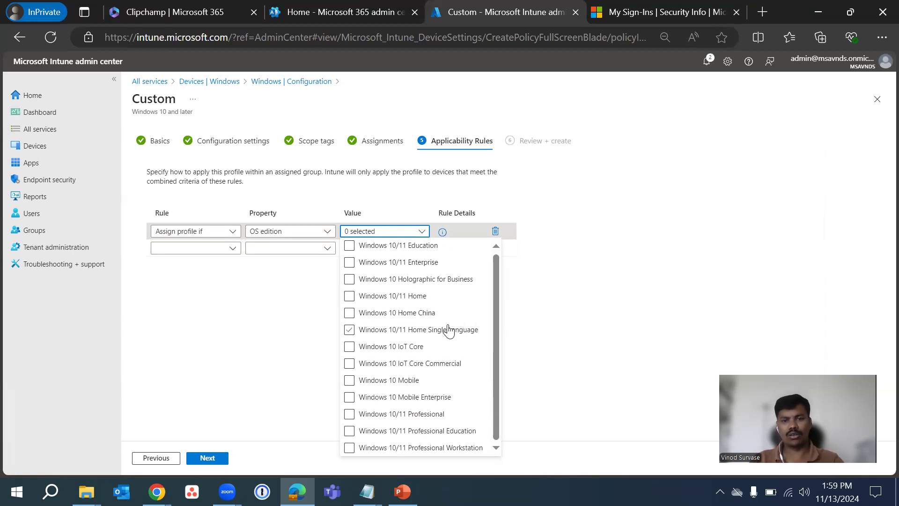
left_click(350, 263)
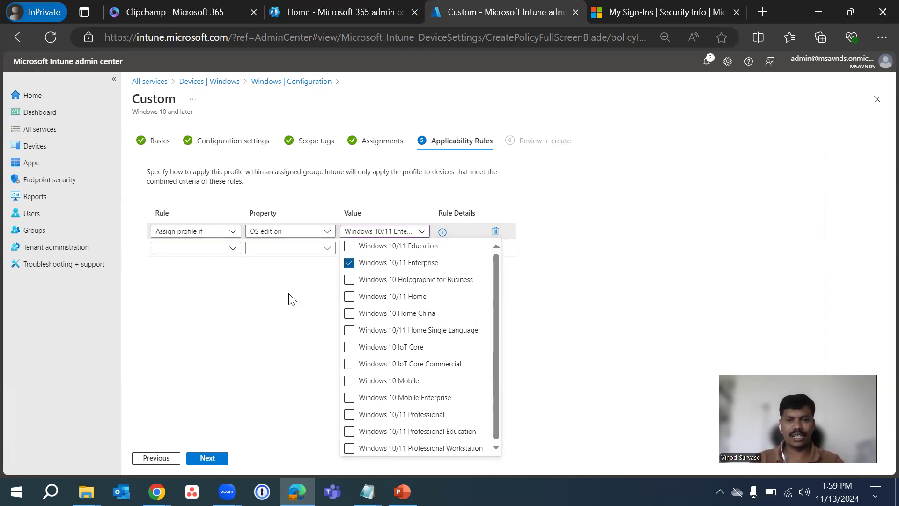
left_click(253, 323)
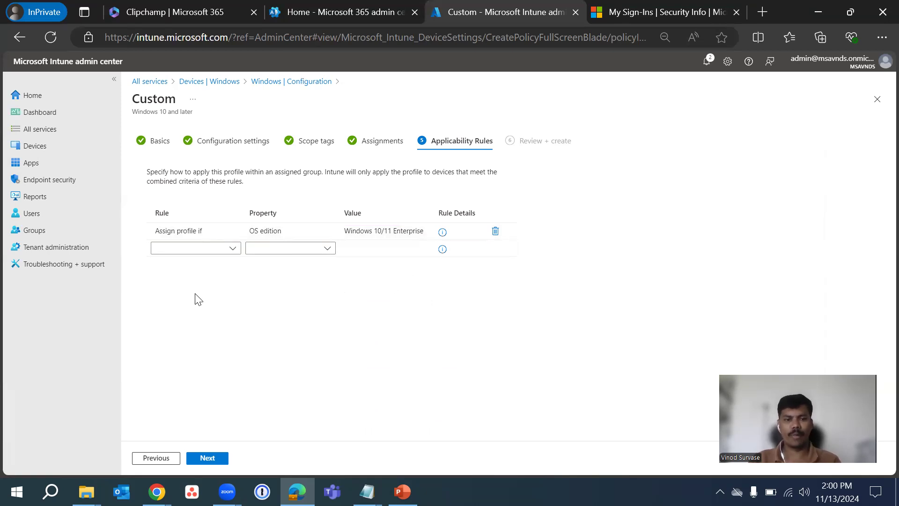
left_click(221, 460)
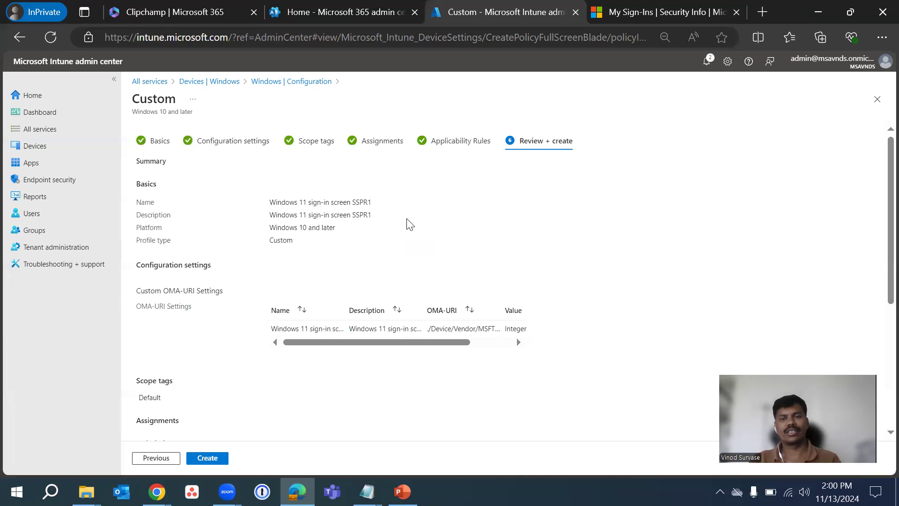
Review the profile summary, checking its basics, OMA-URI settings, scope tags, assignments and applicability rules
scroll(487, 212, "down", 5)
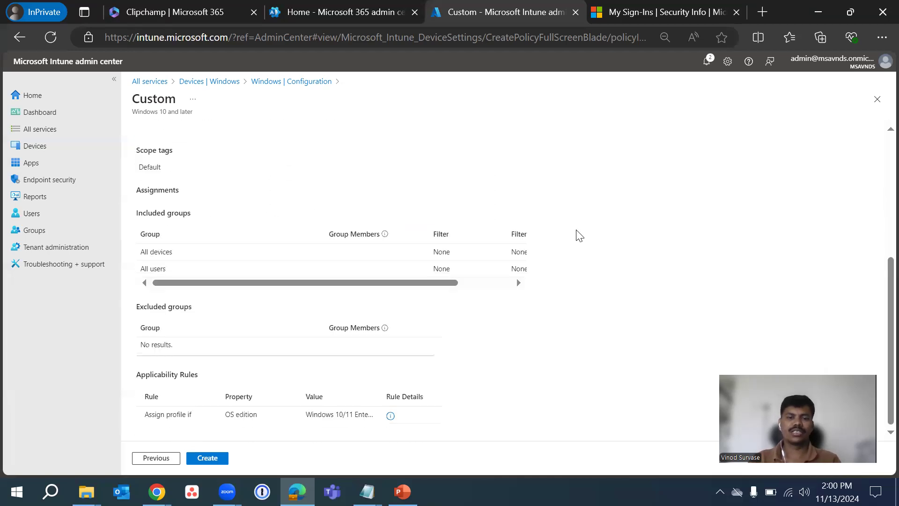
scroll(599, 237, "up", 5)
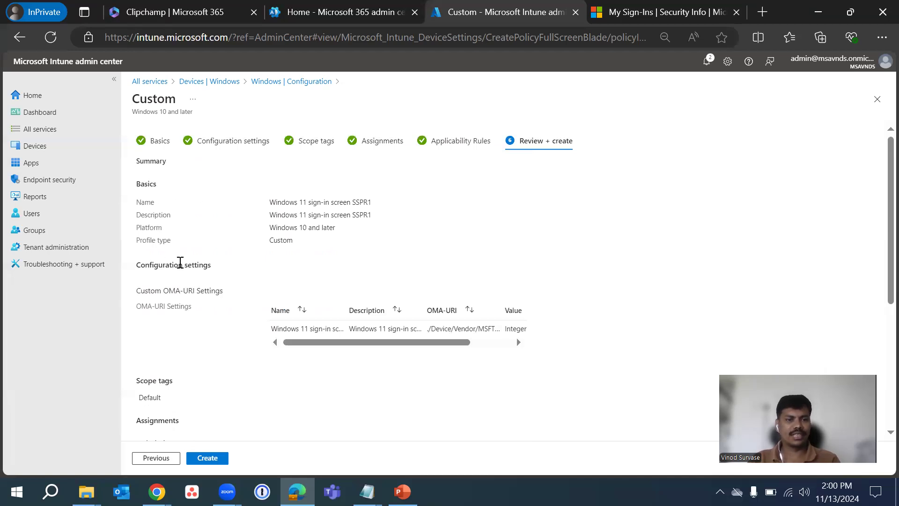
scroll(216, 281, "down", 3)
scroll(217, 281, "down", 5)
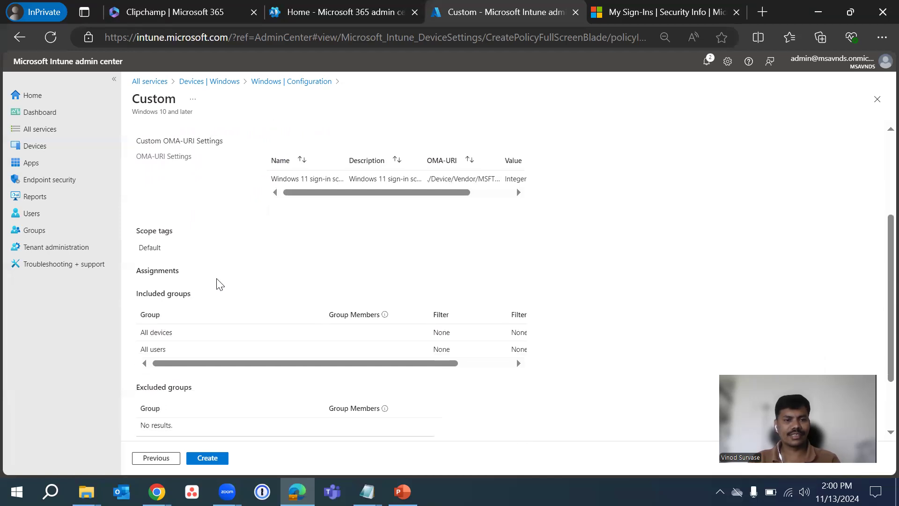
scroll(217, 283, "up", 8)
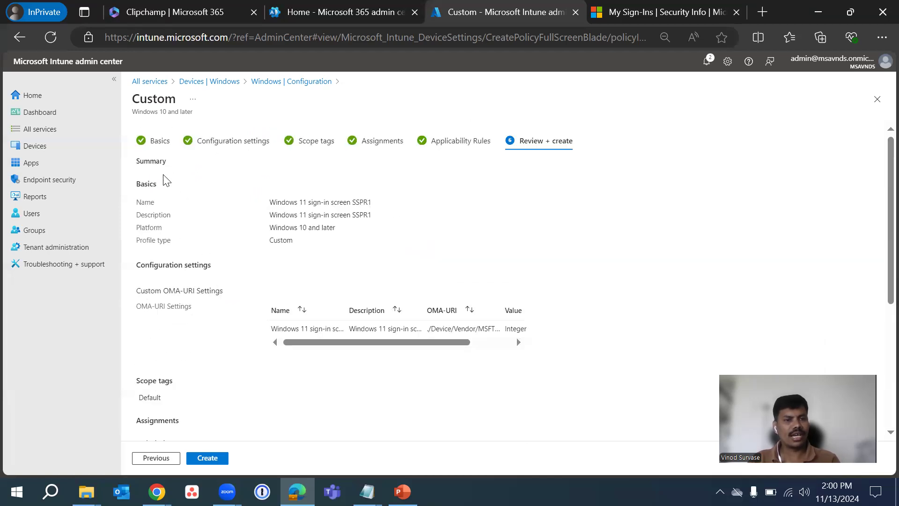
left_click_drag(135, 161, 197, 165)
left_click(436, 211)
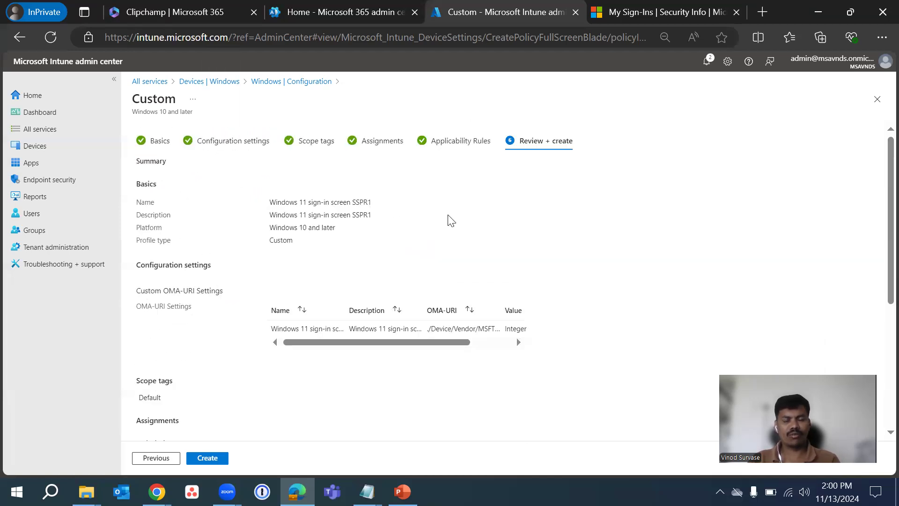
scroll(450, 218, "down", 3)
scroll(476, 215, "up", 3)
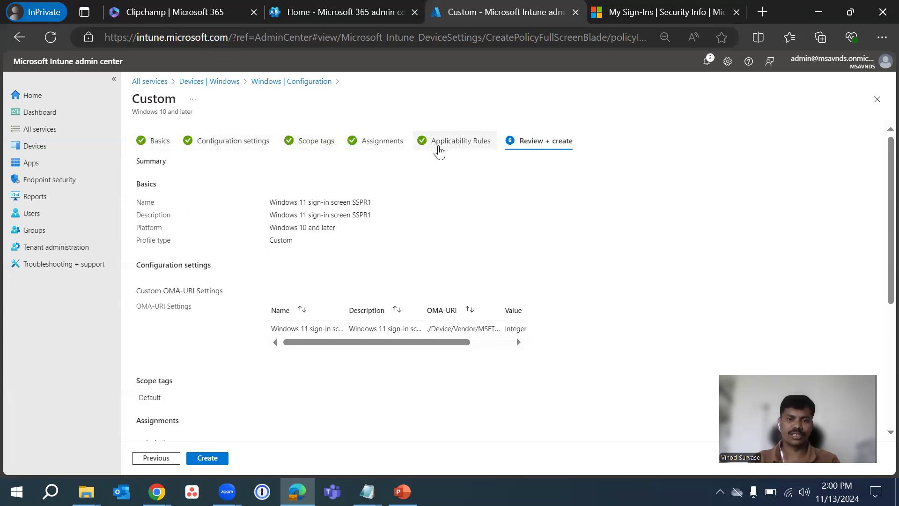
scroll(446, 201, "down", 3)
scroll(447, 200, "down", 1)
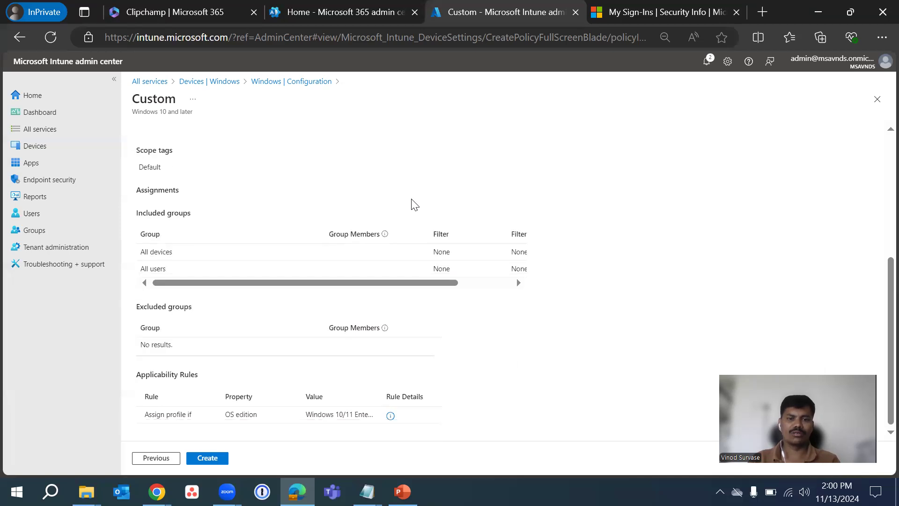
left_click_drag(353, 282, 416, 283)
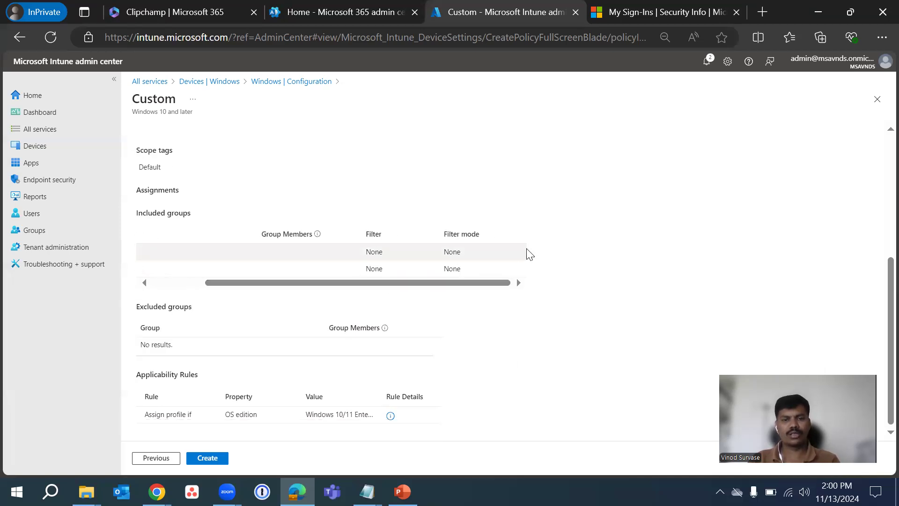
scroll(520, 256, "up", 4)
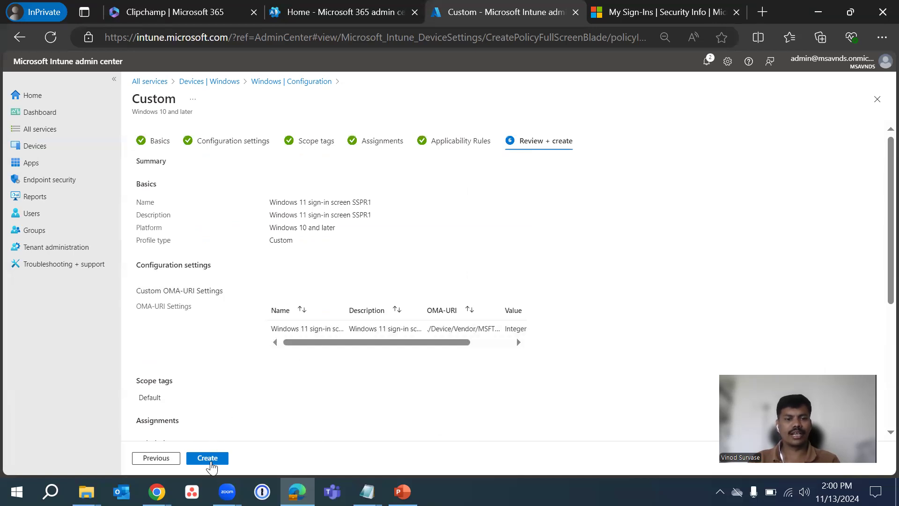
Create the profile and refresh the list of Windows configuration policies
left_click(208, 459)
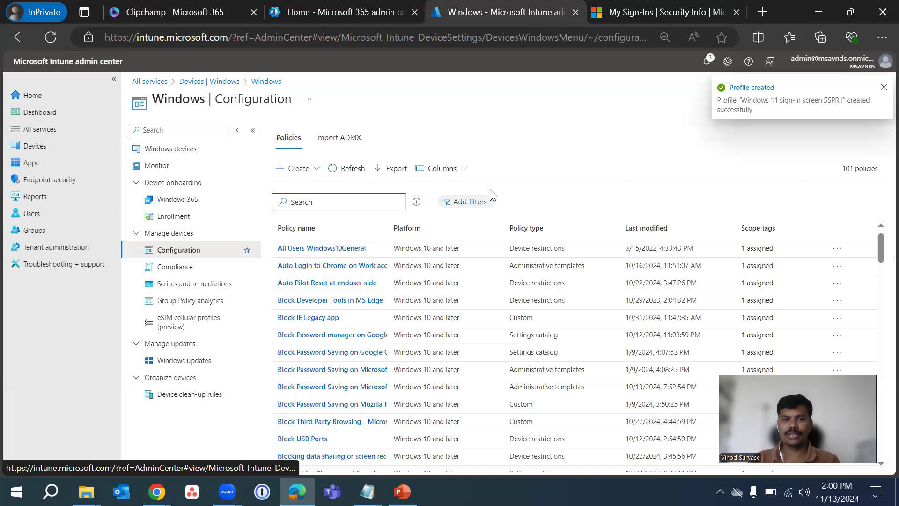
left_click(352, 169)
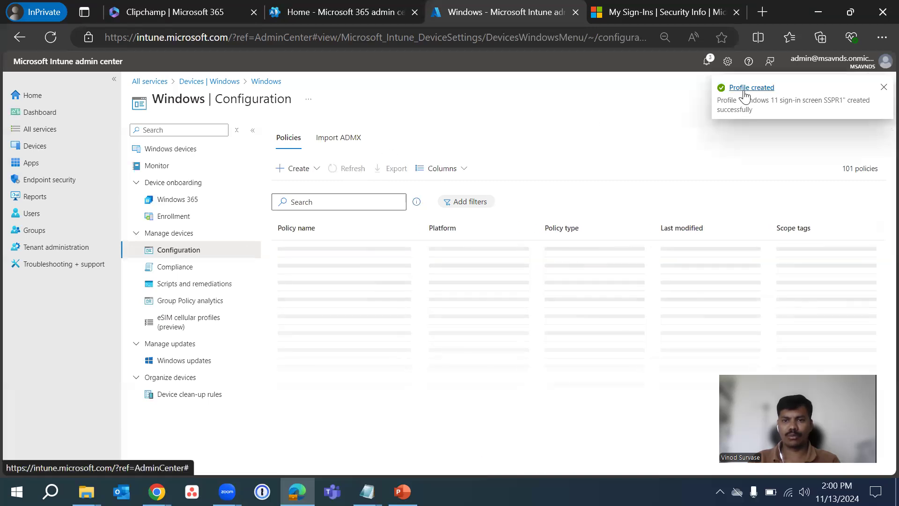
Search the policies for SSPR, open Windows 11 sign-in screen SSPR1 and examine its check-in status and properties
left_click(332, 203)
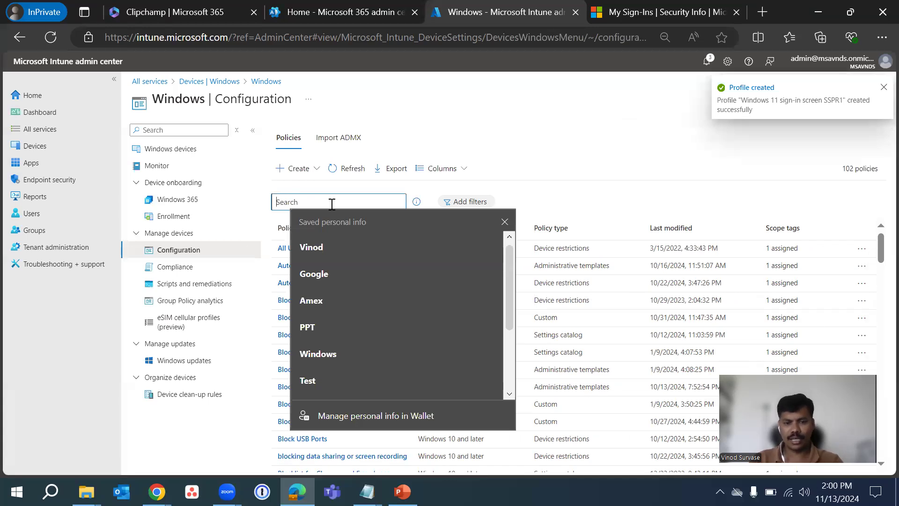
type("SSRP")
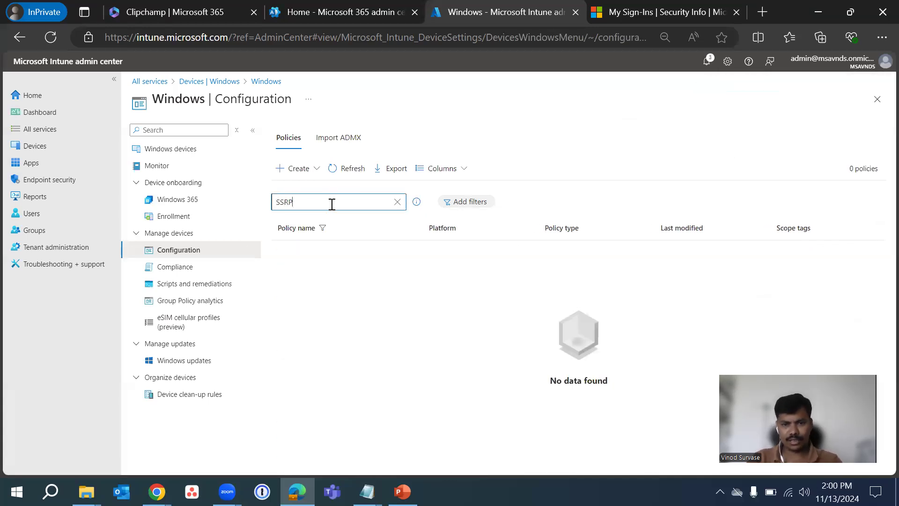
key("BackSpace")
key("BackSpace")
type("PR")
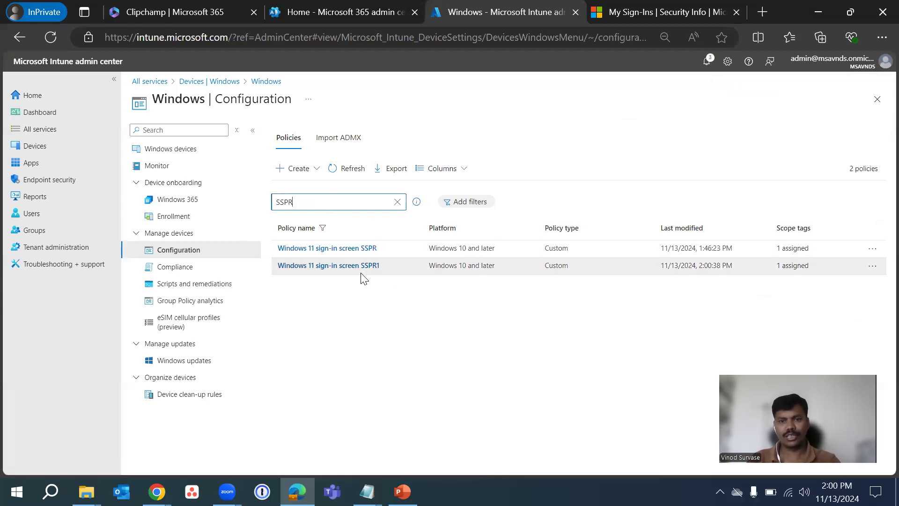
left_click(334, 268)
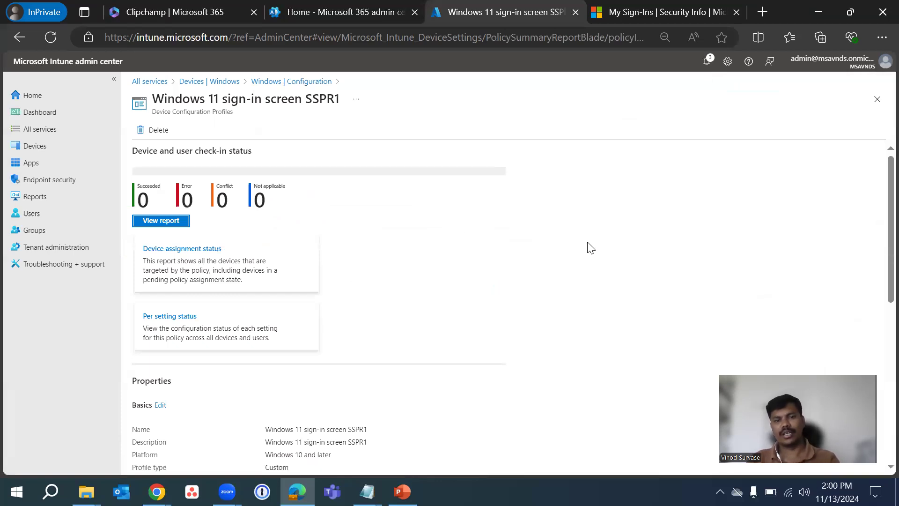
scroll(570, 252, "down", 6)
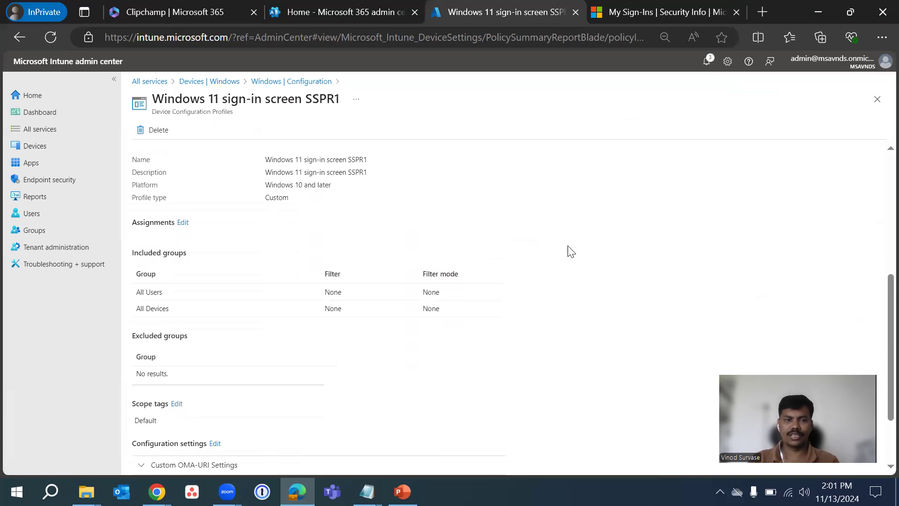
Expand the profile's Custom OMA-URI Settings and examine the setting's columns, the assignments and the applicability rules
scroll(570, 251, "down", 2)
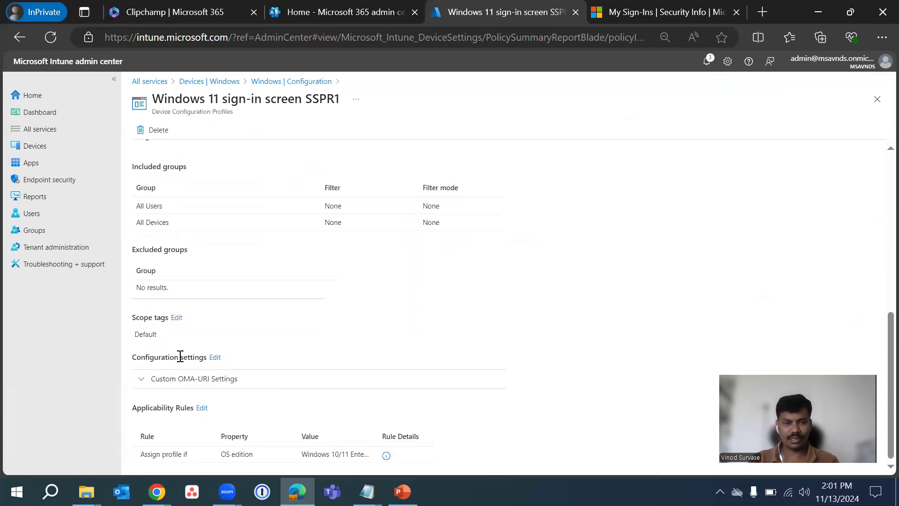
left_click(178, 378)
scroll(461, 289, "down", 2)
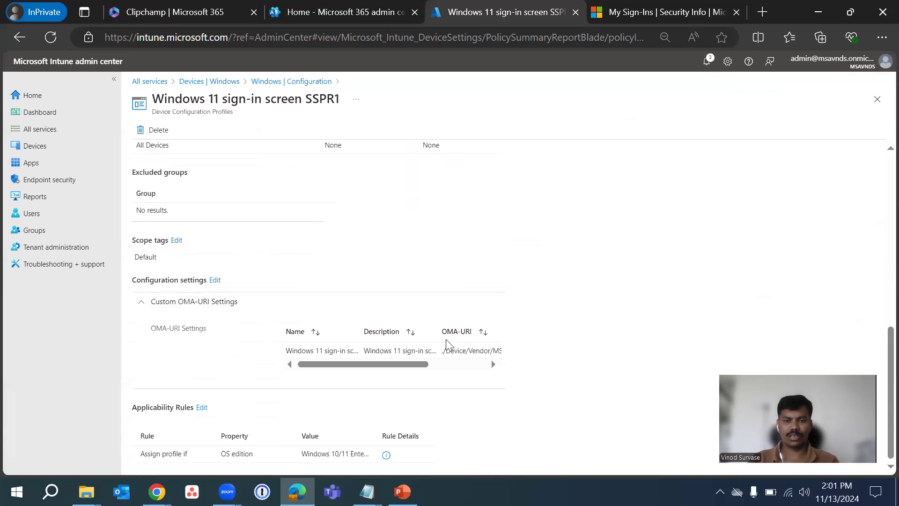
left_click_drag(371, 365, 445, 368)
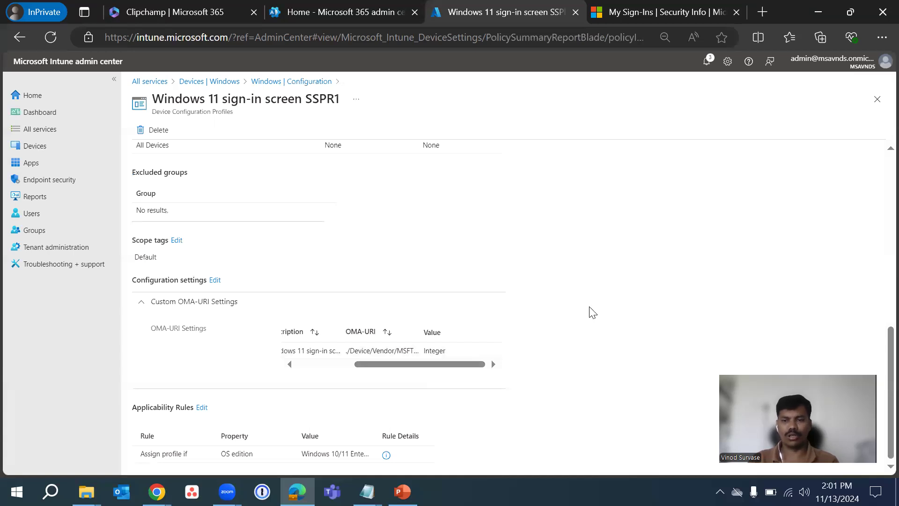
scroll(592, 313, "up", 6)
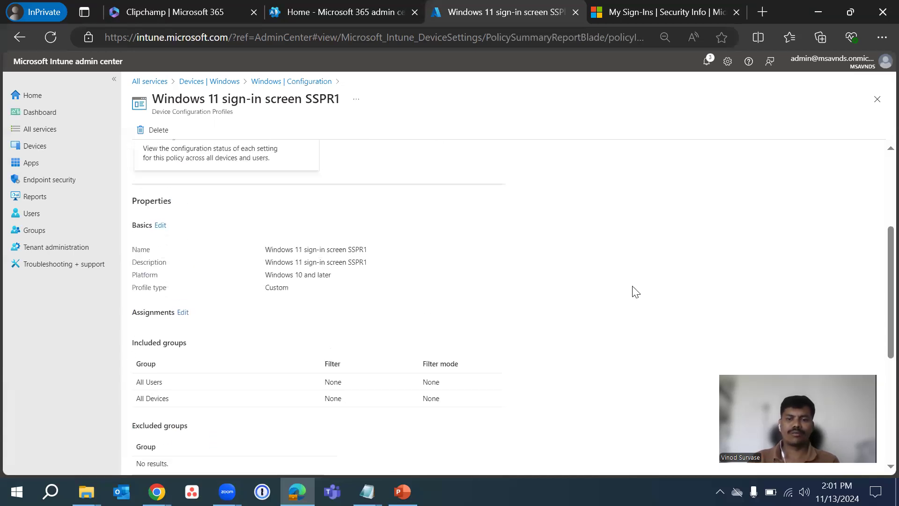
scroll(642, 284, "up", 3)
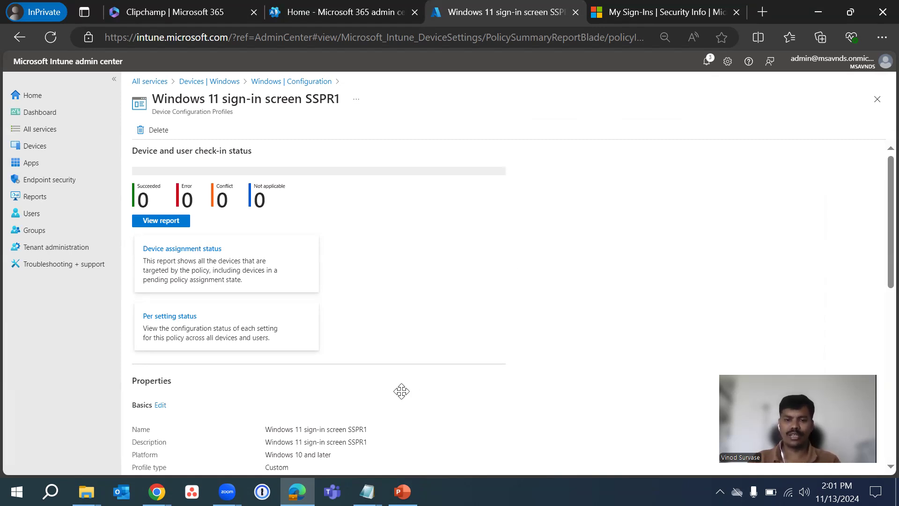
left_click(369, 352)
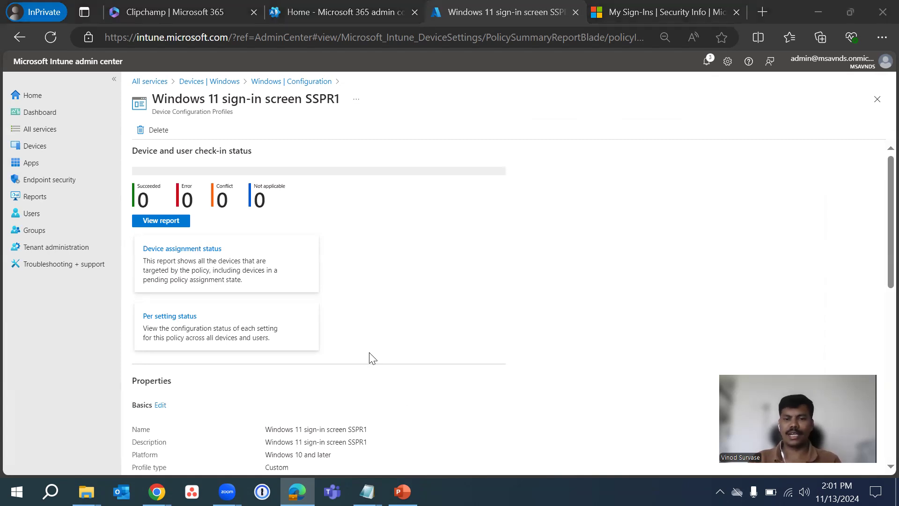